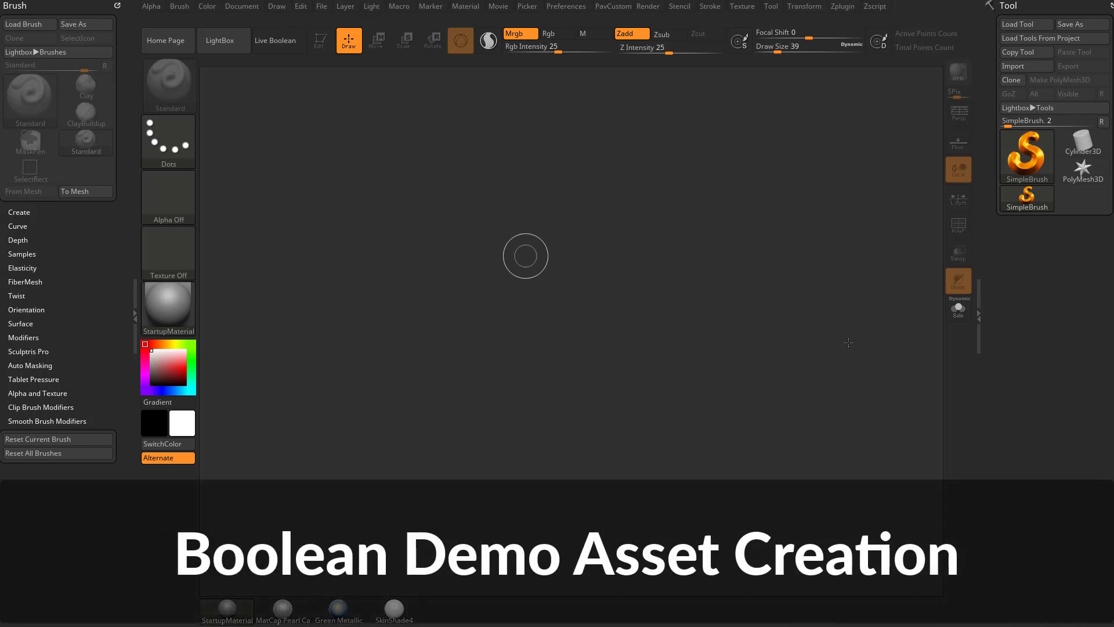
# Step: Create a Cube3D in edit mode, convert it to a PolyMesh3D, and show its polyframe
pyautogui.click(1026, 160)
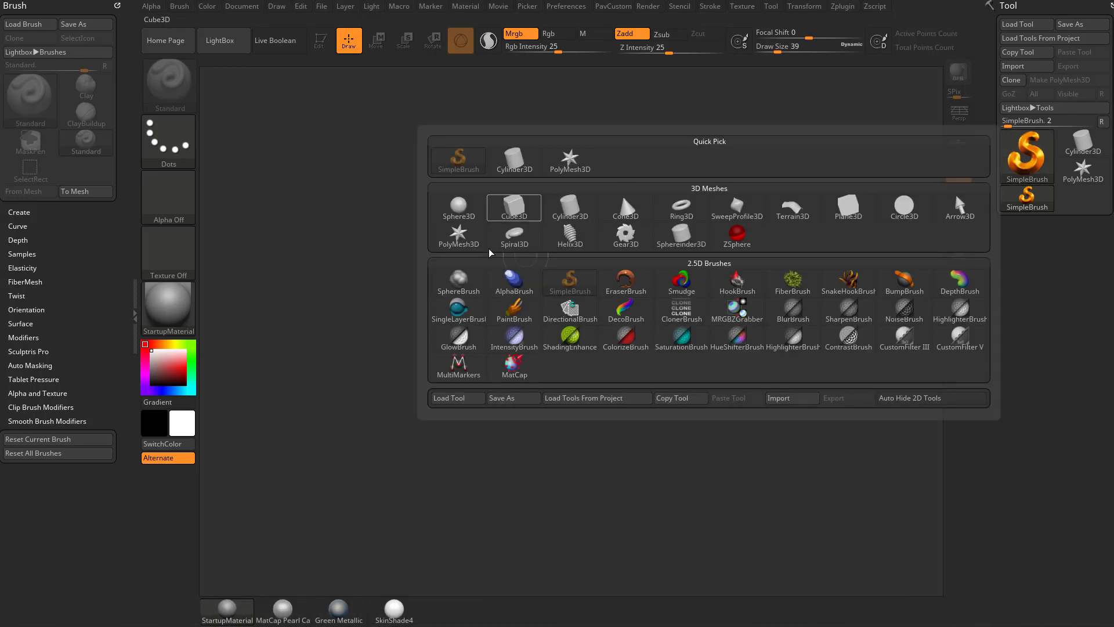
pyautogui.click(514, 206)
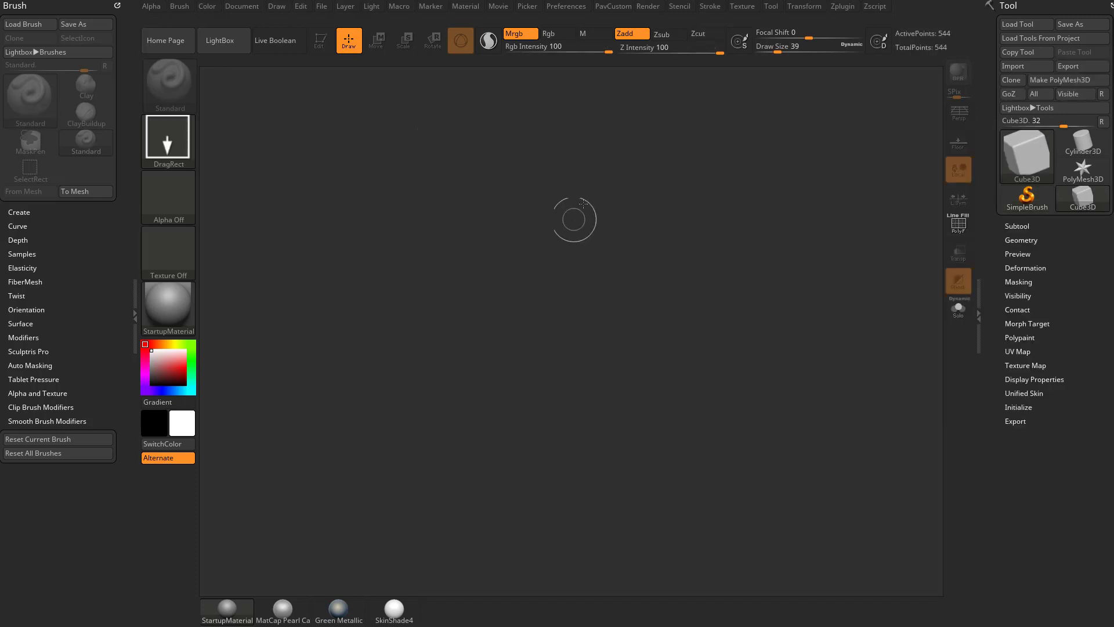
pyautogui.moveTo(537, 343); pyautogui.dragTo(585, 467)
pyautogui.click(320, 41)
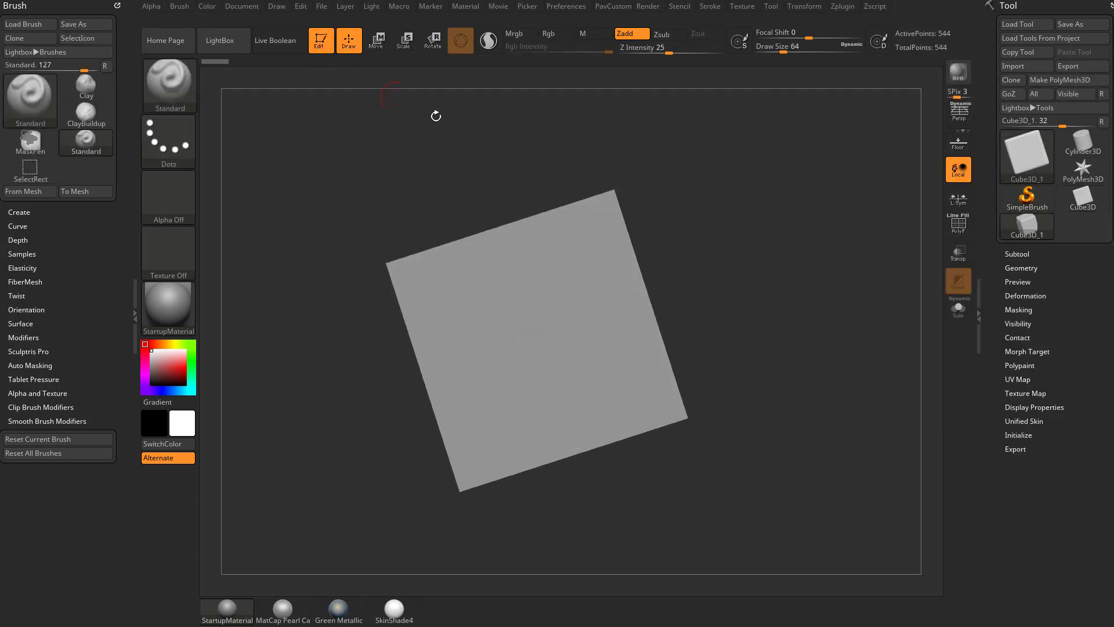
pyautogui.moveTo(738, 188); pyautogui.dragTo(783, 251)
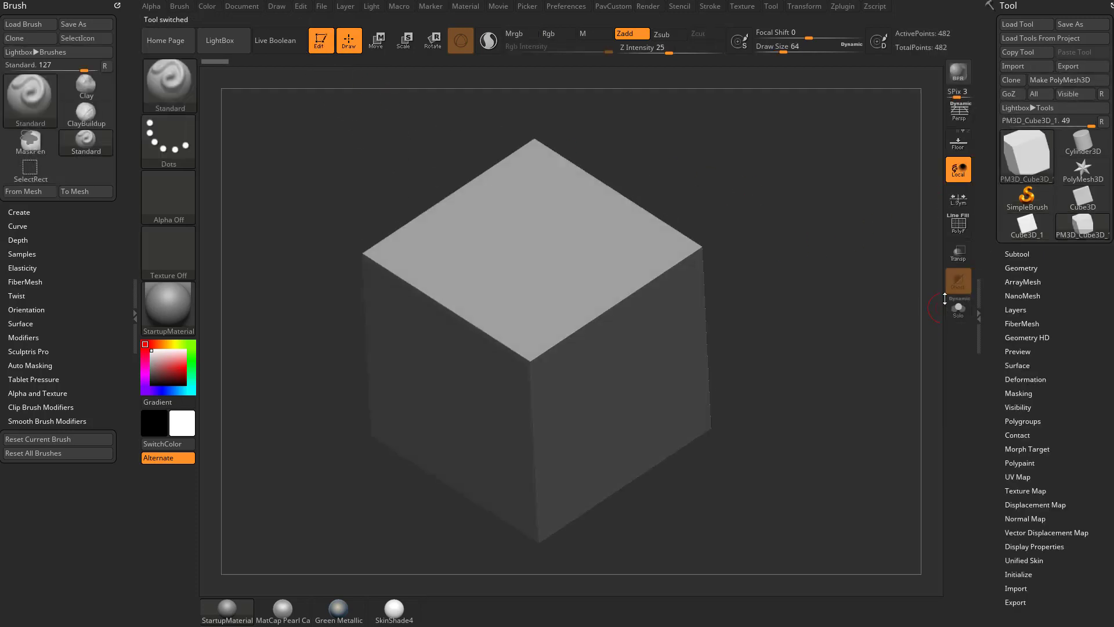
pyautogui.hotkey('shift', 'f')
pyautogui.moveTo(803, 311); pyautogui.dragTo(812, 282)
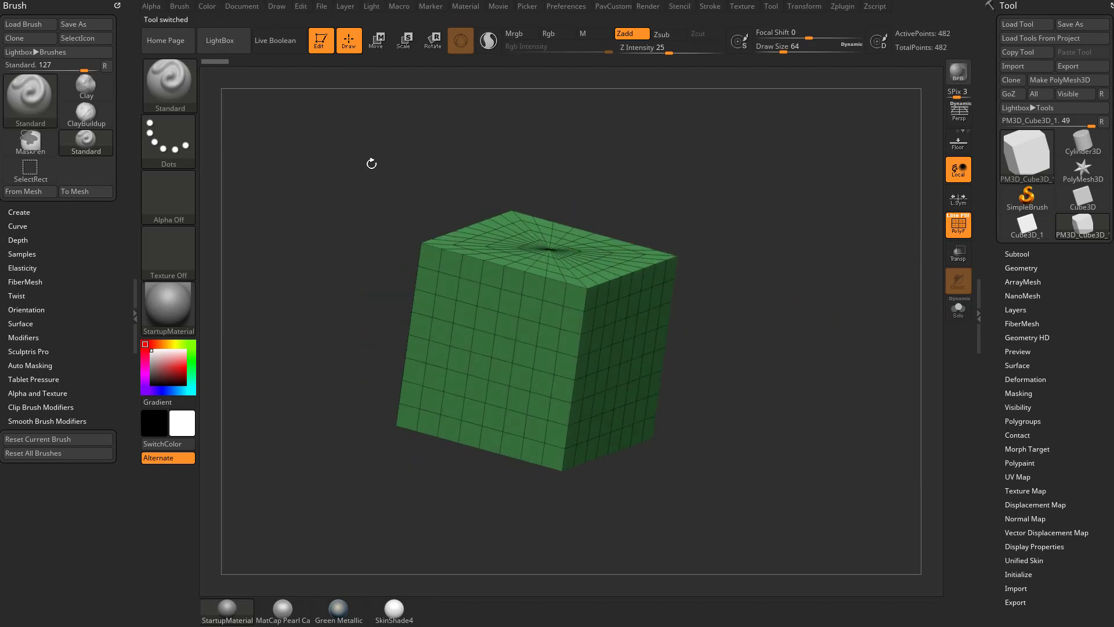
# Step: Assign the SkinShade4 material to the cube
pyautogui.click(177, 302)
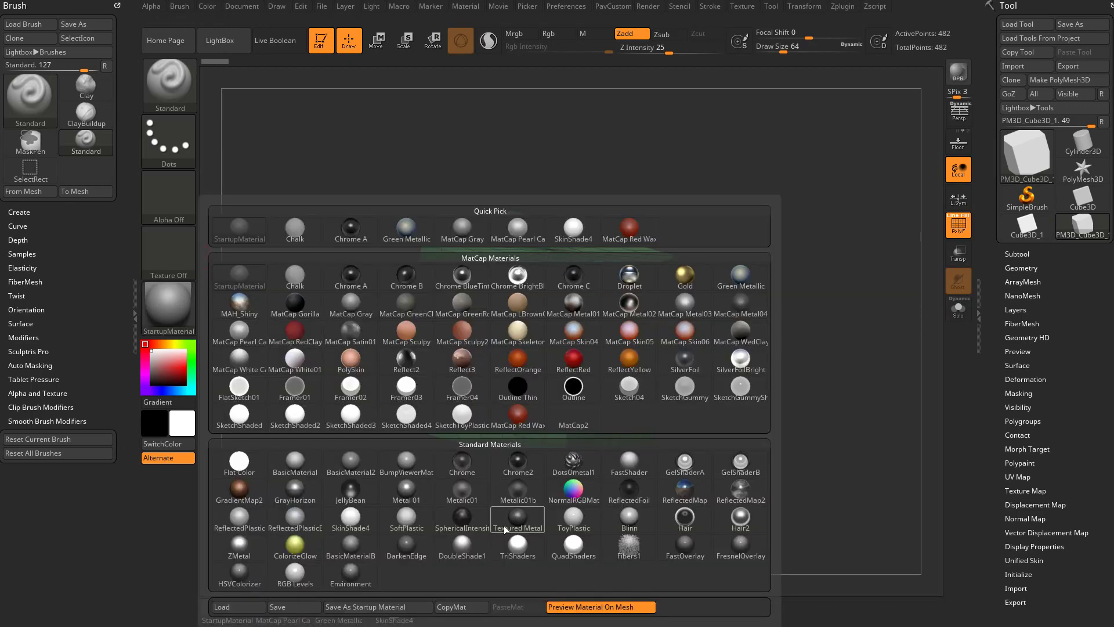
pyautogui.click(366, 527)
pyautogui.moveTo(765, 331); pyautogui.dragTo(929, 319)
# Step: Append a Cylinder3D as a new subtool of the cube and make it the active subtool
pyautogui.click(1017, 254)
pyautogui.scroll(-3, 1023, 362)
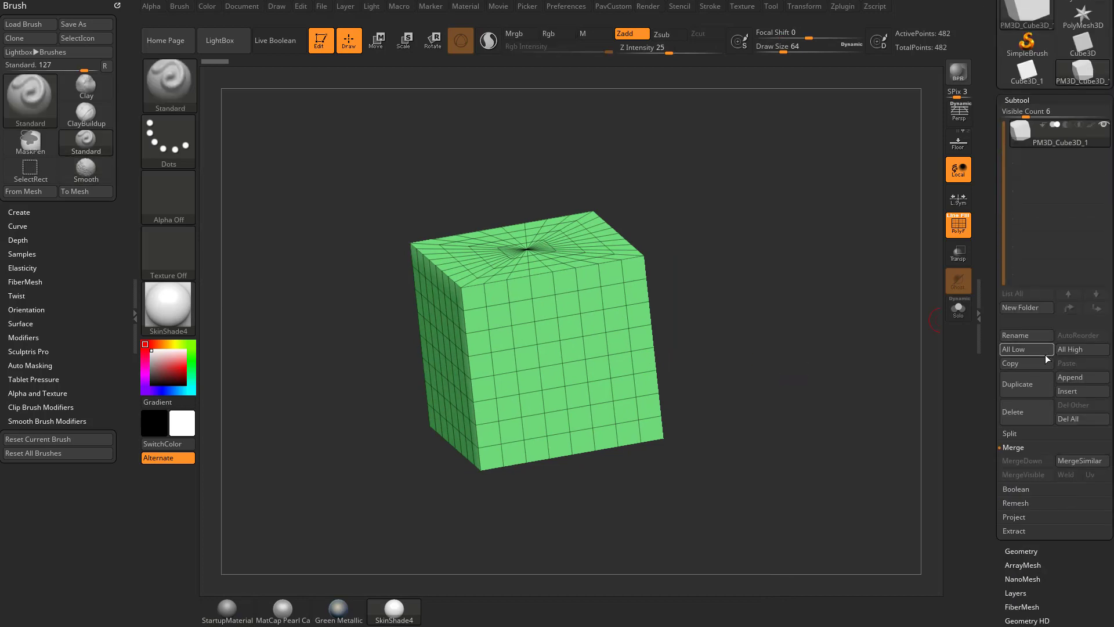
pyautogui.click(1075, 381)
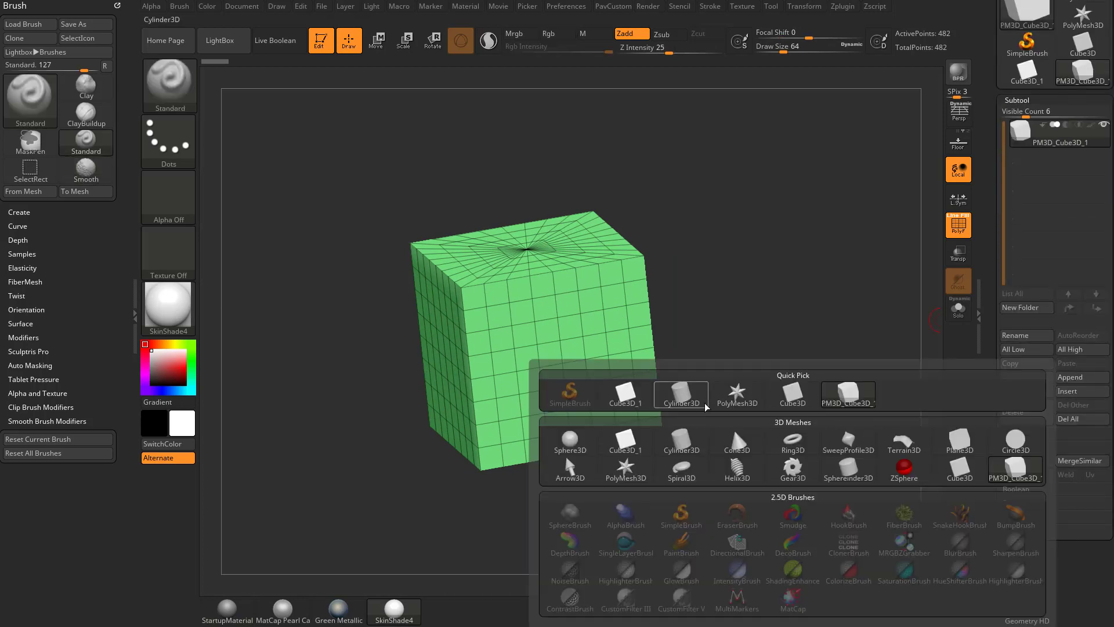
pyautogui.click(688, 397)
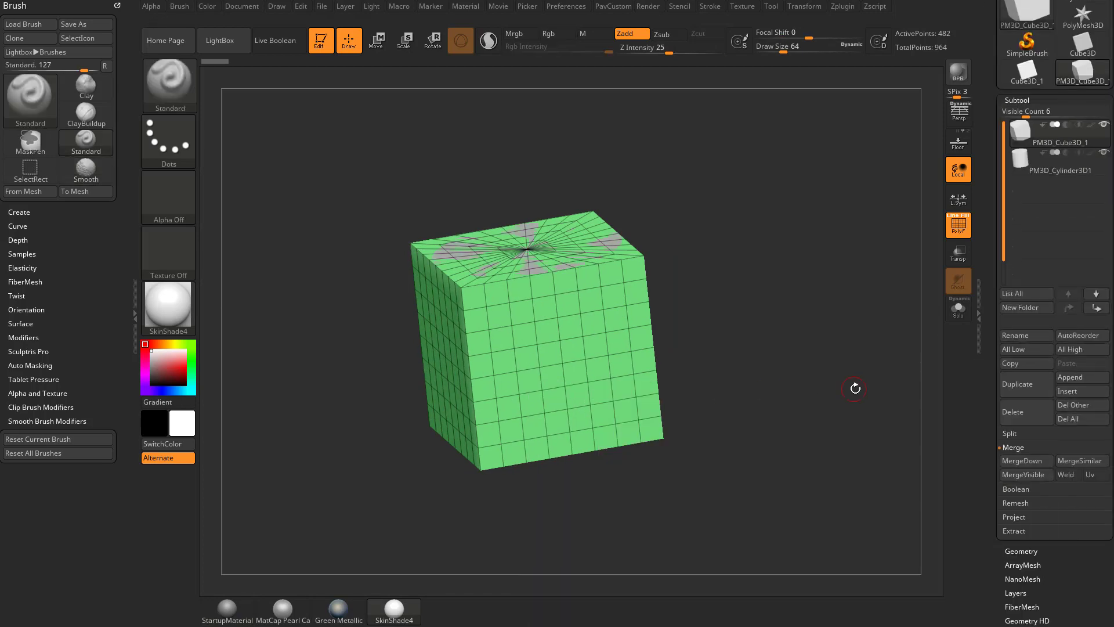
pyautogui.click(1061, 169)
# Step: Scale the cylinder down to under half its size and stretch it lengthwise so both ends protrude from the cube
pyautogui.keyDown('shift'); pyautogui.moveTo(772, 289); pyautogui.dragTo(796, 282); pyautogui.keyUp('shift')
pyautogui.press('w')
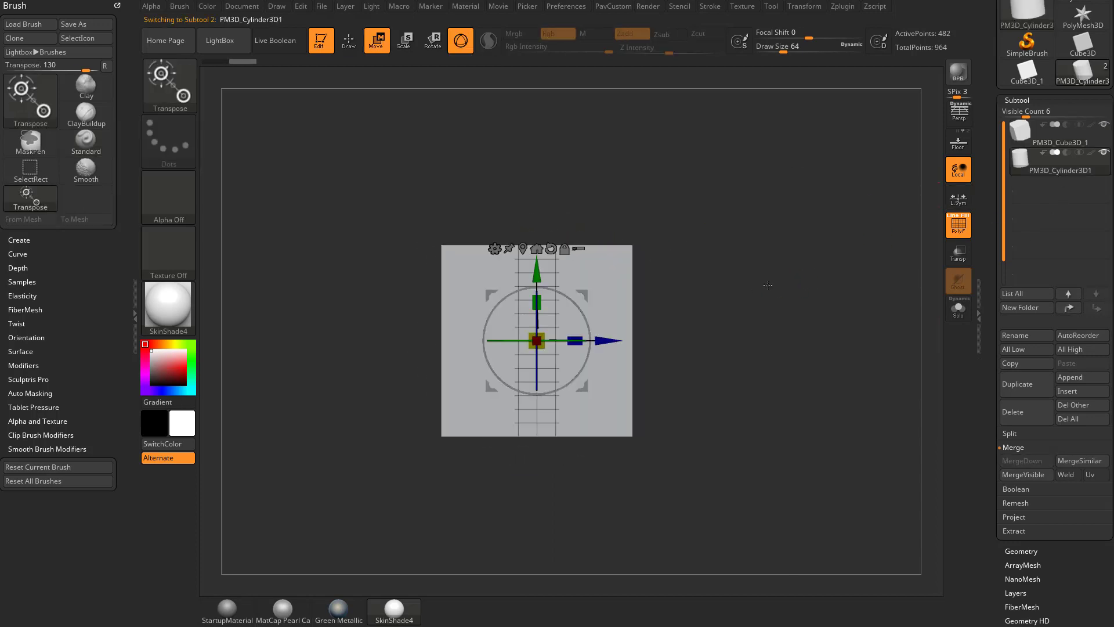
pyautogui.moveTo(695, 295); pyautogui.dragTo(632, 319)
pyautogui.moveTo(561, 302); pyautogui.dragTo(604, 392)
pyautogui.keyDown('shift'); pyautogui.moveTo(742, 268); pyautogui.dragTo(724, 270); pyautogui.keyUp('shift')
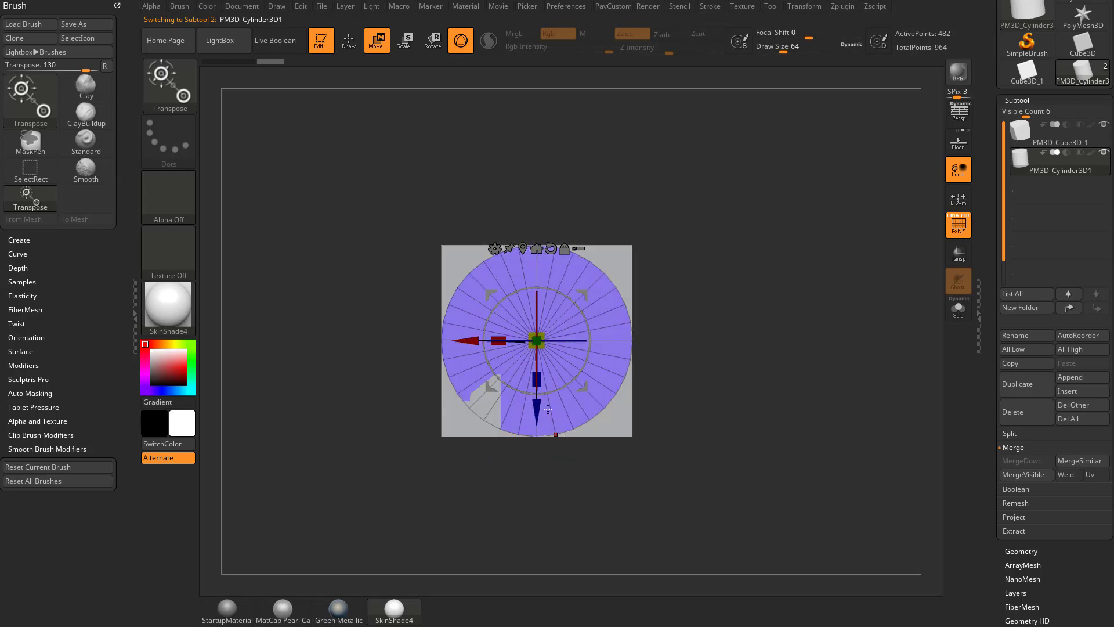
pyautogui.moveTo(542, 341); pyautogui.dragTo(518, 338)
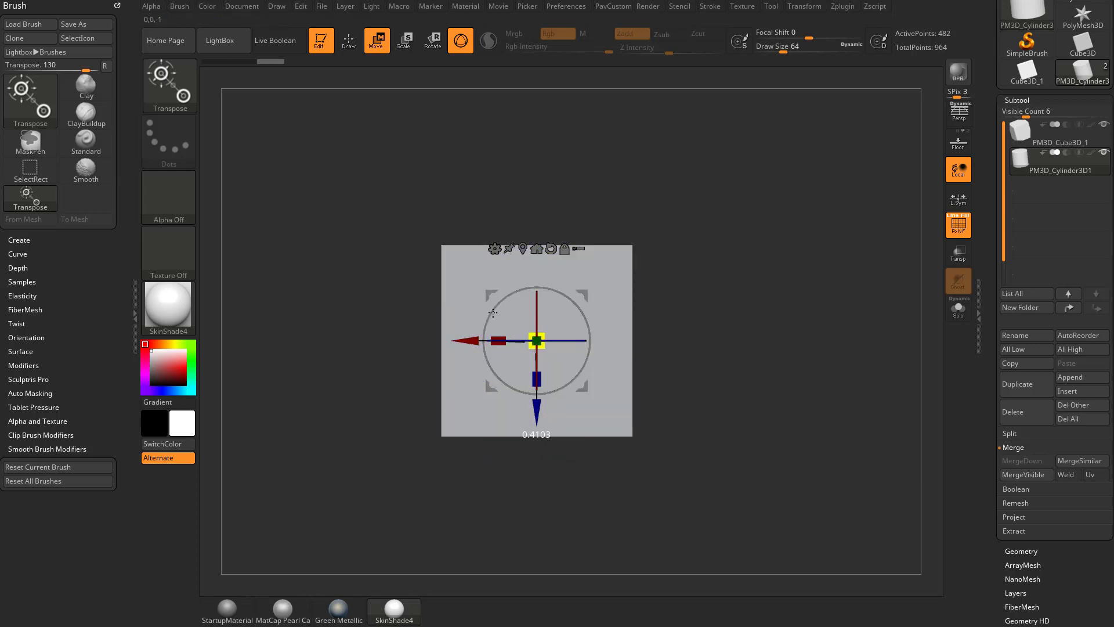
pyautogui.keyDown('shift'); pyautogui.moveTo(683, 301); pyautogui.dragTo(661, 302); pyautogui.keyUp('shift')
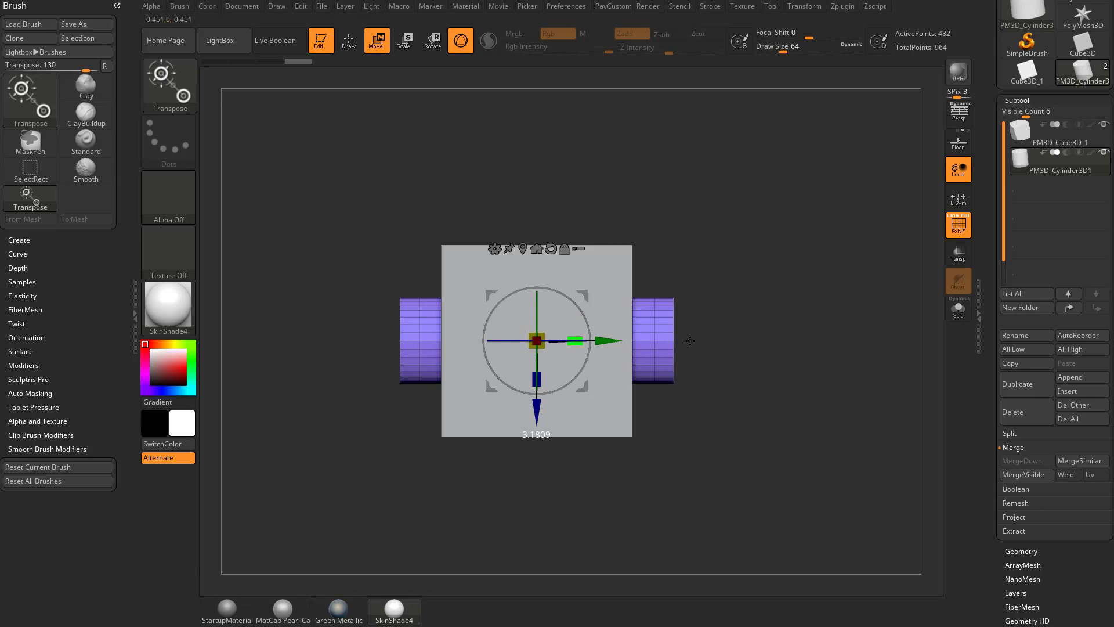
# Step: Move the cylinder down to the cube's bottom face so it half overlaps it, and fine-tune its size
pyautogui.moveTo(537, 411); pyautogui.dragTo(537, 504)
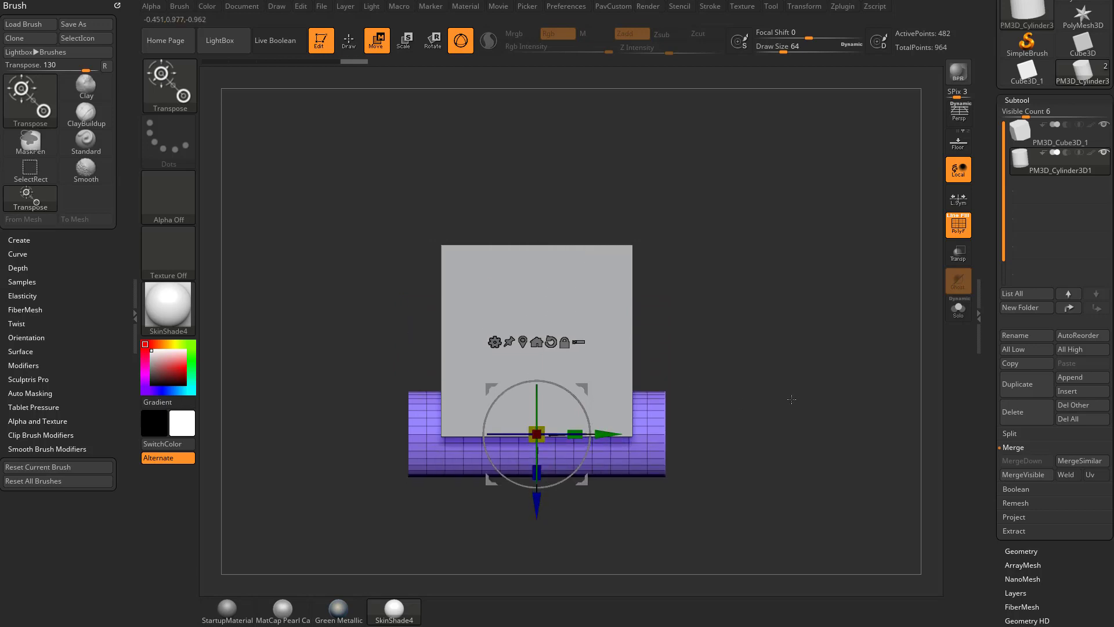
pyautogui.moveTo(791, 398); pyautogui.dragTo(723, 413)
pyautogui.moveTo(538, 509); pyautogui.dragTo(539, 516)
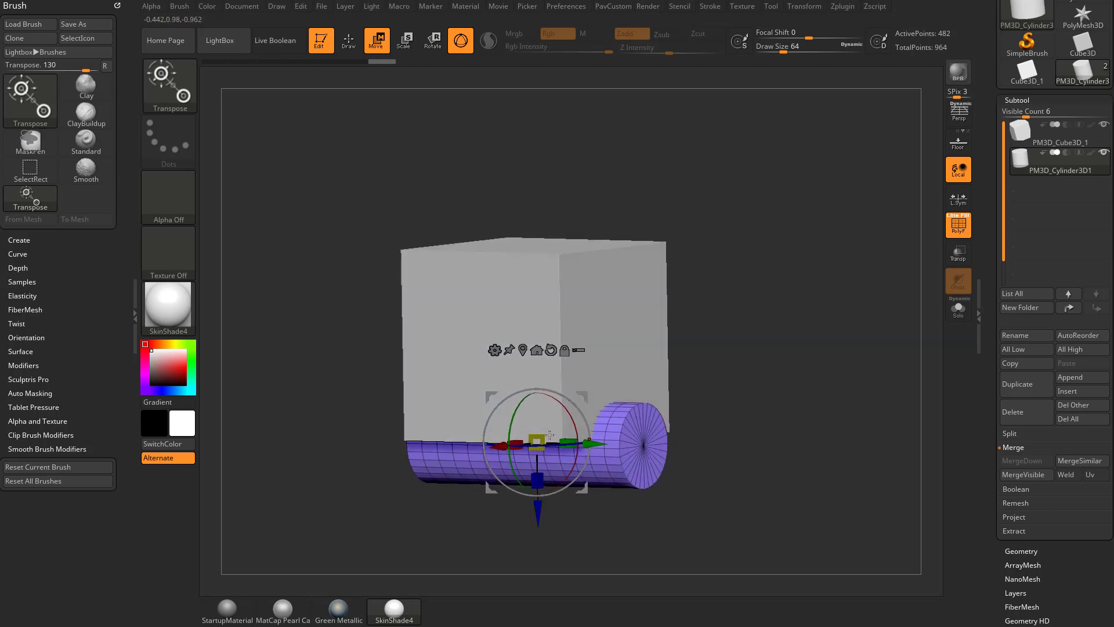
pyautogui.moveTo(537, 443); pyautogui.dragTo(542, 439)
pyautogui.moveTo(806, 369)
pyautogui.mouseDown()
pyautogui.moveTo(766, 364)
pyautogui.moveTo(750, 345)
pyautogui.moveTo(778, 374)
pyautogui.mouseUp()
pyautogui.press('q')
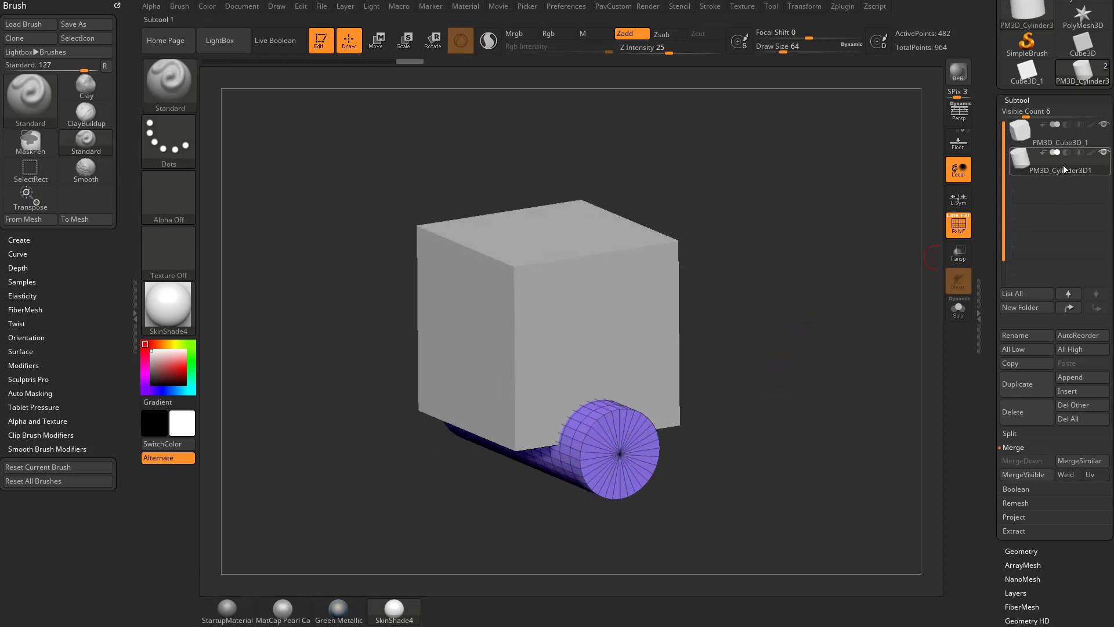
# Step: Turn on Live Boolean with the polyframe hidden, subtract the cylinder from the cube, and refine the cylinder's height and size
pyautogui.click(279, 41)
pyautogui.click(968, 231)
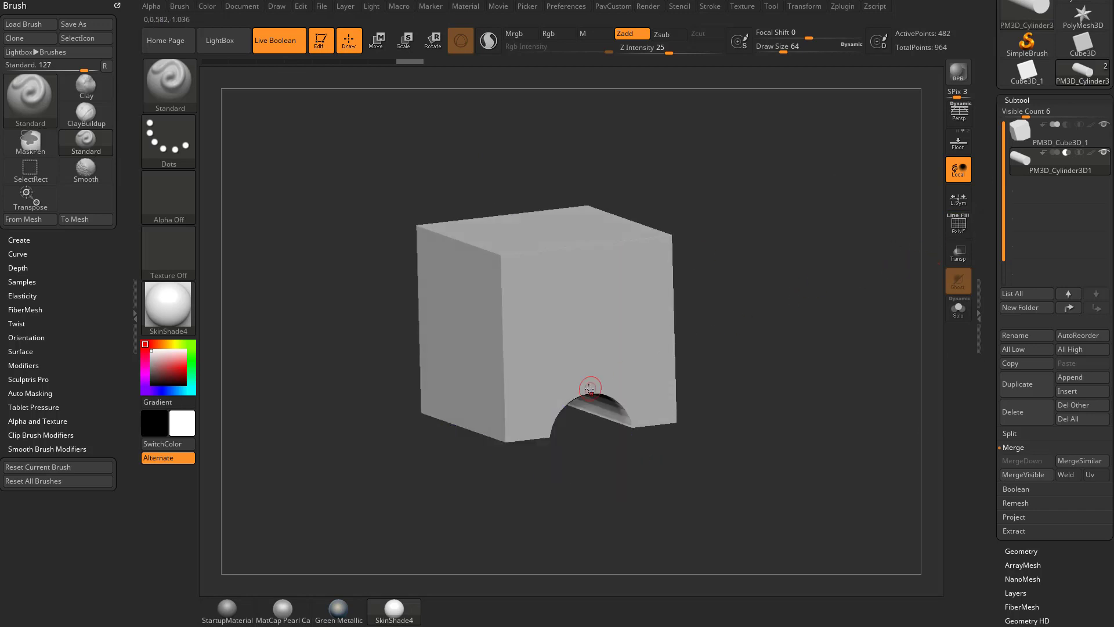
pyautogui.press('w')
pyautogui.moveTo(551, 503); pyautogui.dragTo(550, 492)
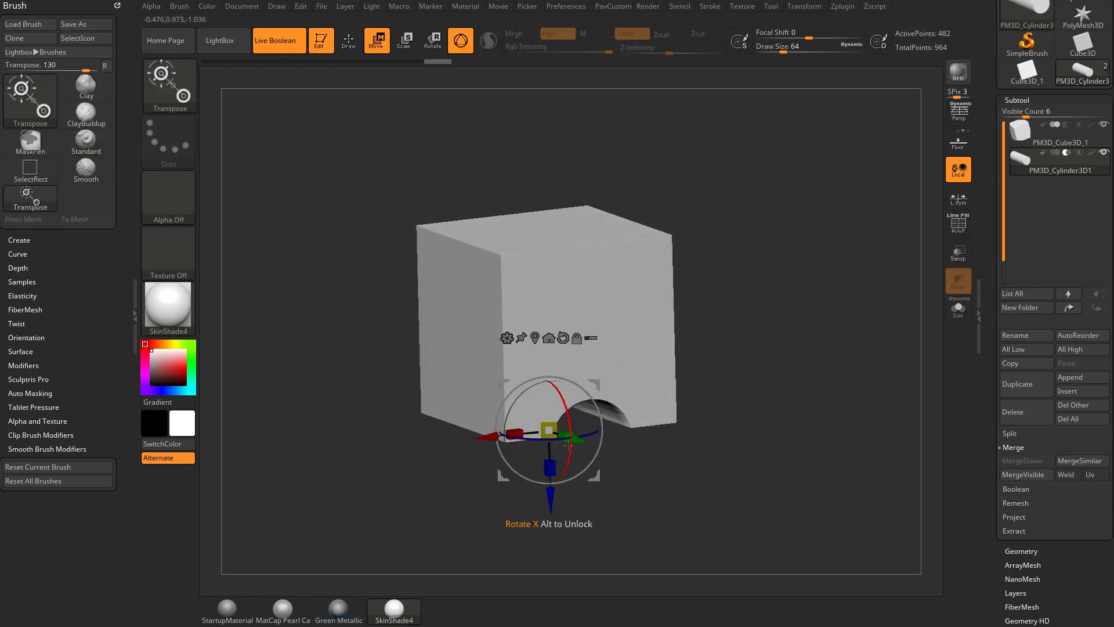
pyautogui.moveTo(549, 430); pyautogui.dragTo(603, 407)
pyautogui.press('q')
pyautogui.moveTo(795, 348)
pyautogui.mouseDown()
pyautogui.moveTo(749, 343)
pyautogui.moveTo(807, 370)
pyautogui.mouseUp()
# Step: Append a Sphere3D subtool, make it active, and show its polyframe
pyautogui.click(1061, 378)
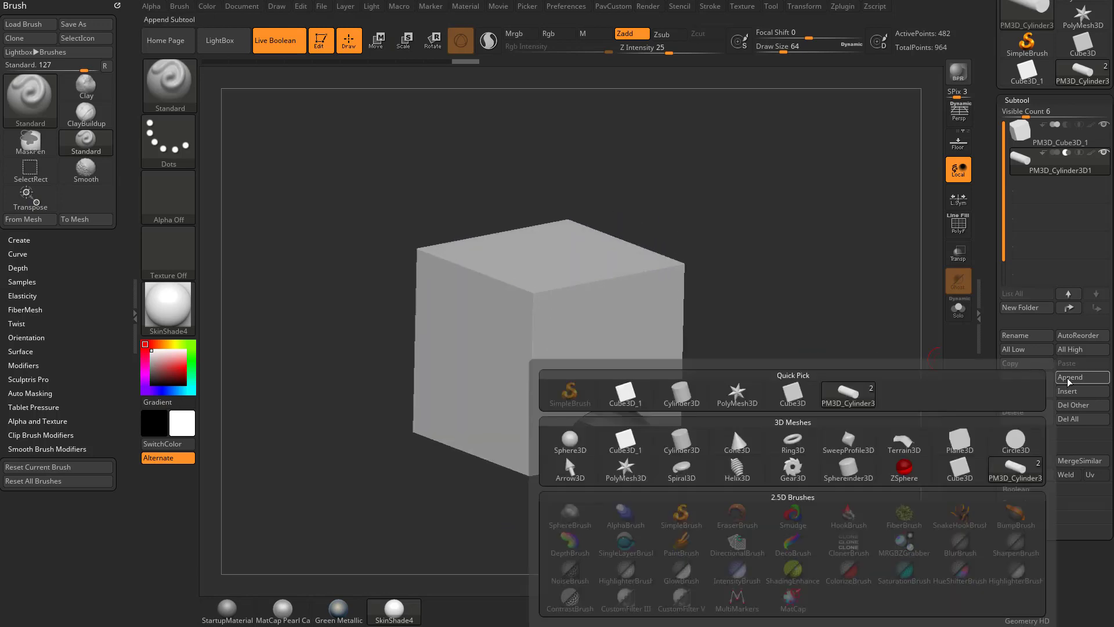
pyautogui.click(570, 443)
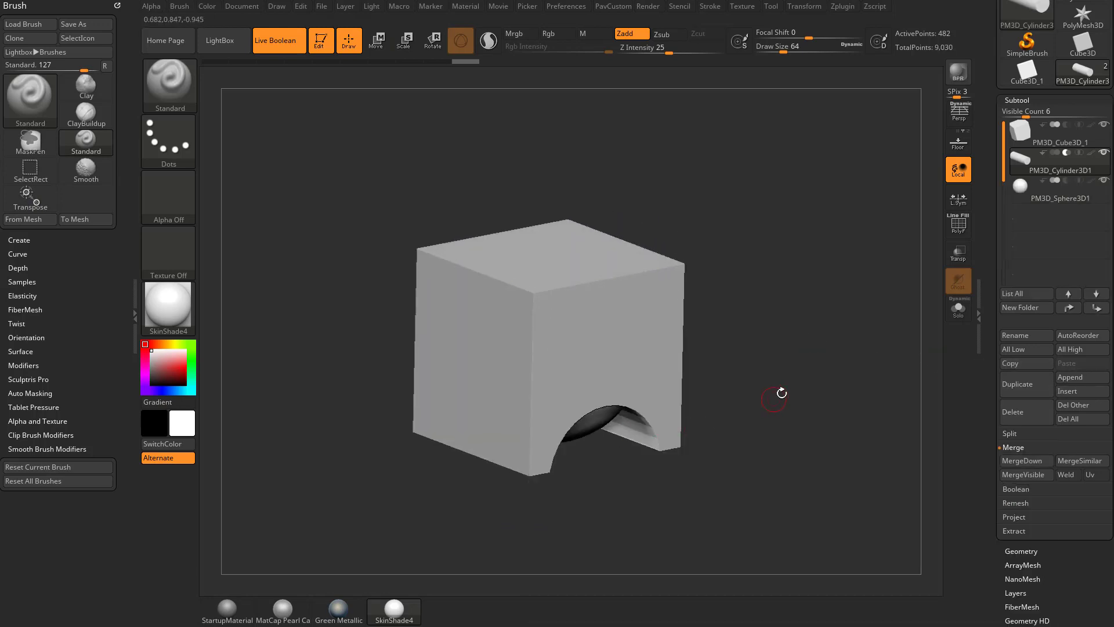
pyautogui.click(1064, 199)
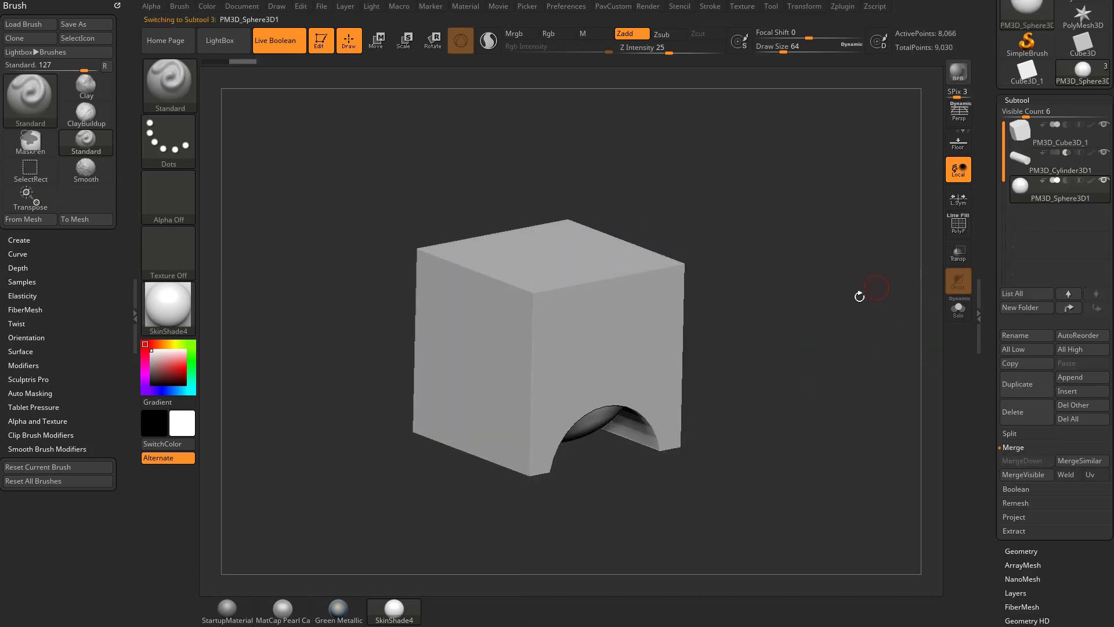
pyautogui.click(958, 233)
# Step: Scale the sphere down slightly and move it to the cube's upper front edge, above the arched cut
pyautogui.keyDown('shift'); pyautogui.moveTo(826, 303); pyautogui.dragTo(752, 294); pyautogui.keyUp('shift')
pyautogui.press('w')
pyautogui.moveTo(592, 297); pyautogui.dragTo(700, 186)
pyautogui.moveTo(848, 203)
pyautogui.mouseDown()
pyautogui.moveTo(682, 224)
pyautogui.moveTo(644, 249)
pyautogui.mouseUp()
pyautogui.moveTo(783, 196); pyautogui.dragTo(867, 319)
pyautogui.press('q')
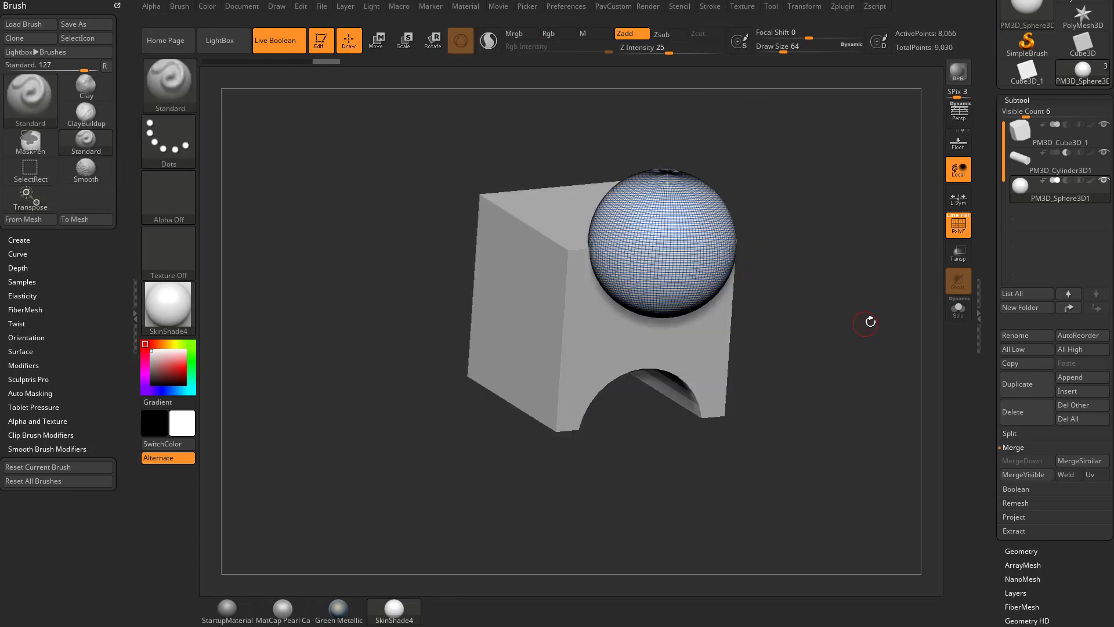
# Step: Duplicate the cylinder subtool that cuts the cube's underside
pyautogui.click(1048, 168)
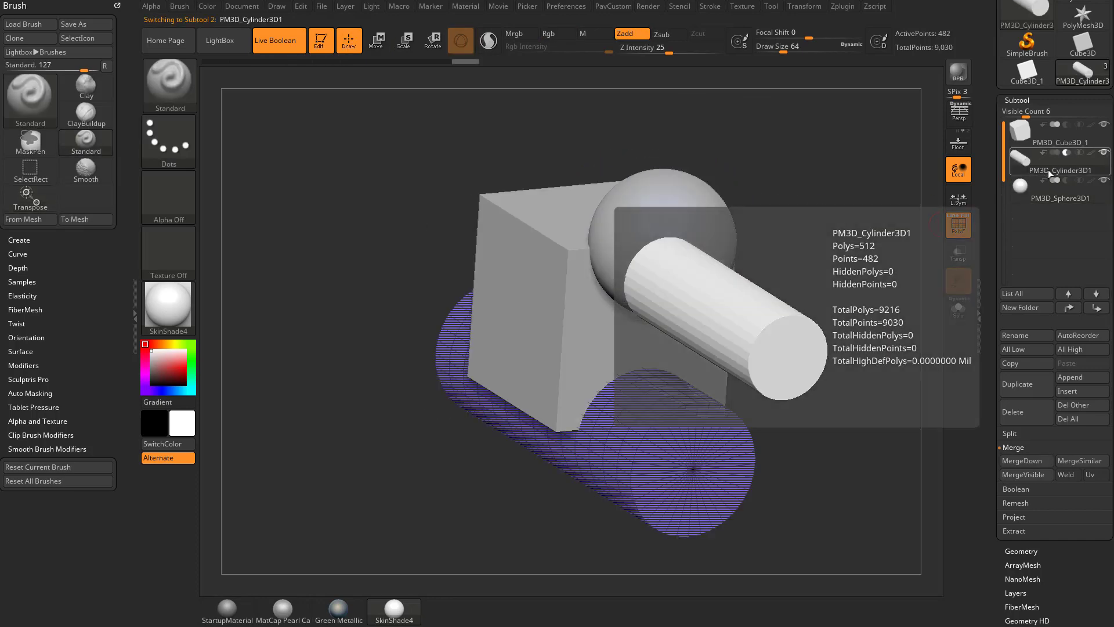
pyautogui.click(1010, 386)
pyautogui.moveTo(856, 391); pyautogui.dragTo(841, 480)
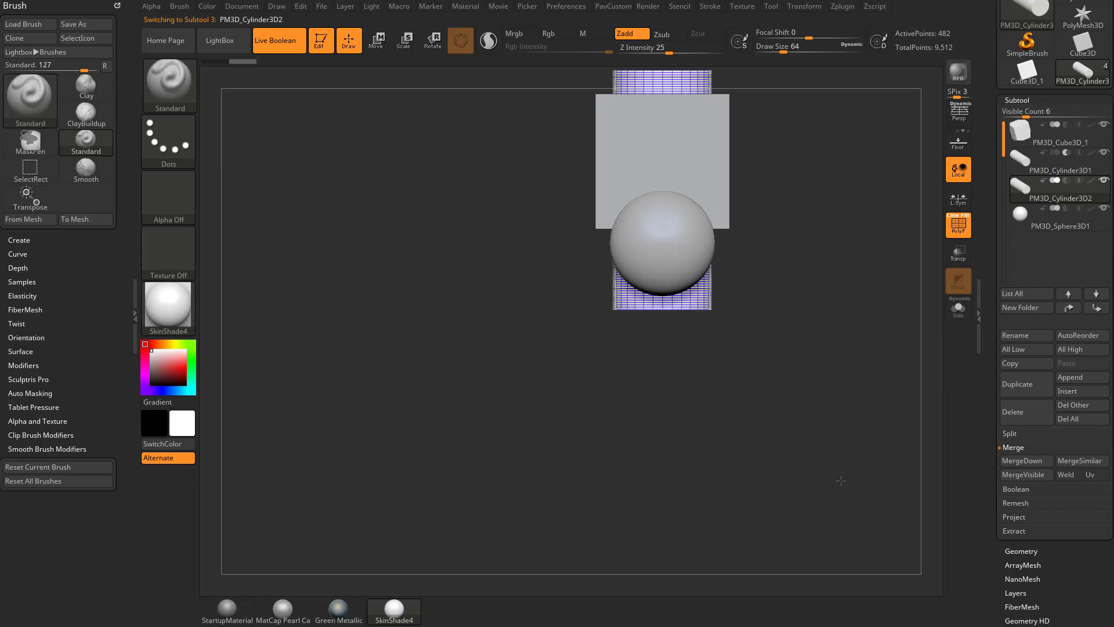
# Step: Reorient and shorten the duplicate cylinder, placing it partly inside the cube's side face
pyautogui.press('w')
pyautogui.moveTo(679, 330); pyautogui.dragTo(707, 420)
pyautogui.moveTo(862, 430)
pyautogui.mouseDown()
pyautogui.moveTo(869, 301)
pyautogui.moveTo(865, 418)
pyautogui.mouseUp()
pyautogui.moveTo(607, 372); pyautogui.dragTo(671, 372)
pyautogui.moveTo(581, 372); pyautogui.dragTo(485, 372)
pyautogui.moveTo(755, 430); pyautogui.dragTo(846, 362)
pyautogui.moveTo(550, 508); pyautogui.dragTo(549, 432)
pyautogui.moveTo(673, 401); pyautogui.dragTo(786, 432)
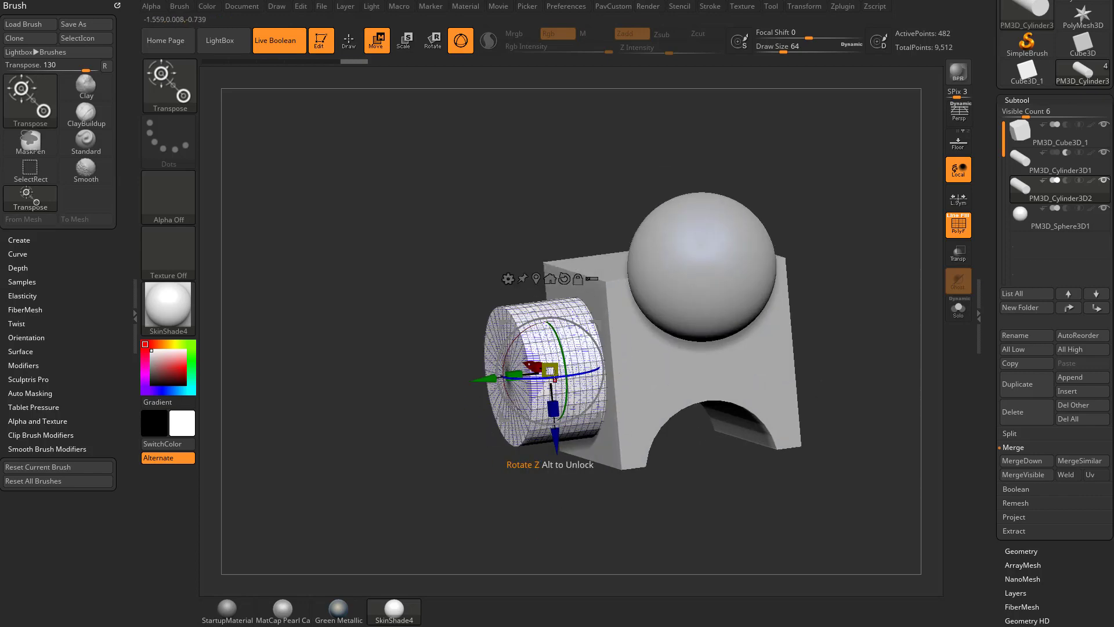
pyautogui.moveTo(550, 370); pyautogui.dragTo(502, 376)
# Step: Hide the polyframe and set both the side cylinder and the sphere to subtract from the cube
pyautogui.hotkey('shift', 'f')
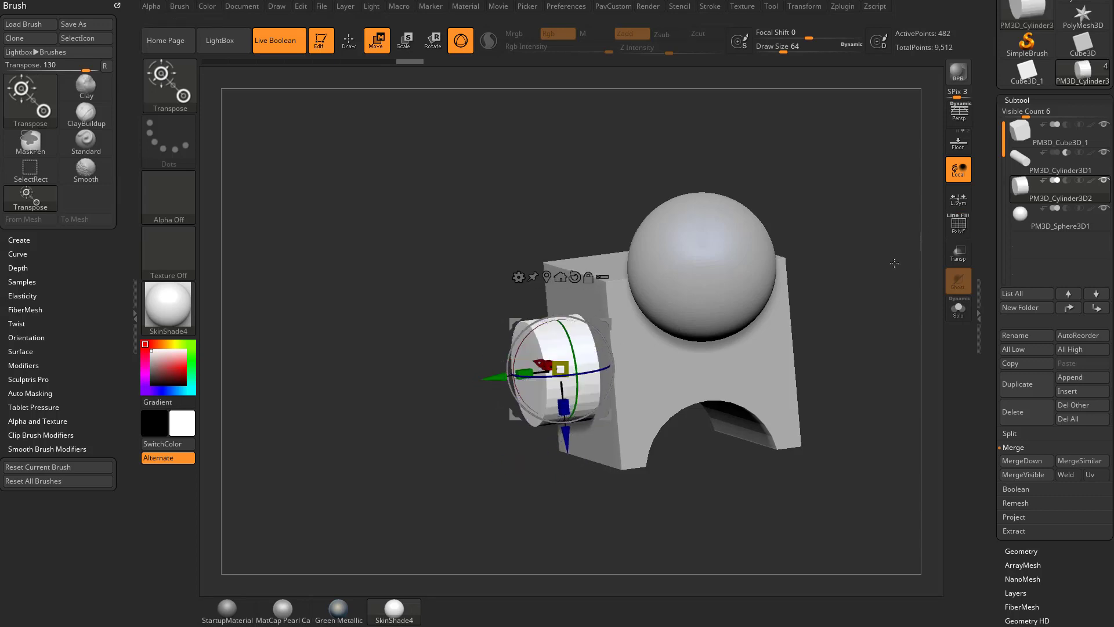
pyautogui.click(1067, 181)
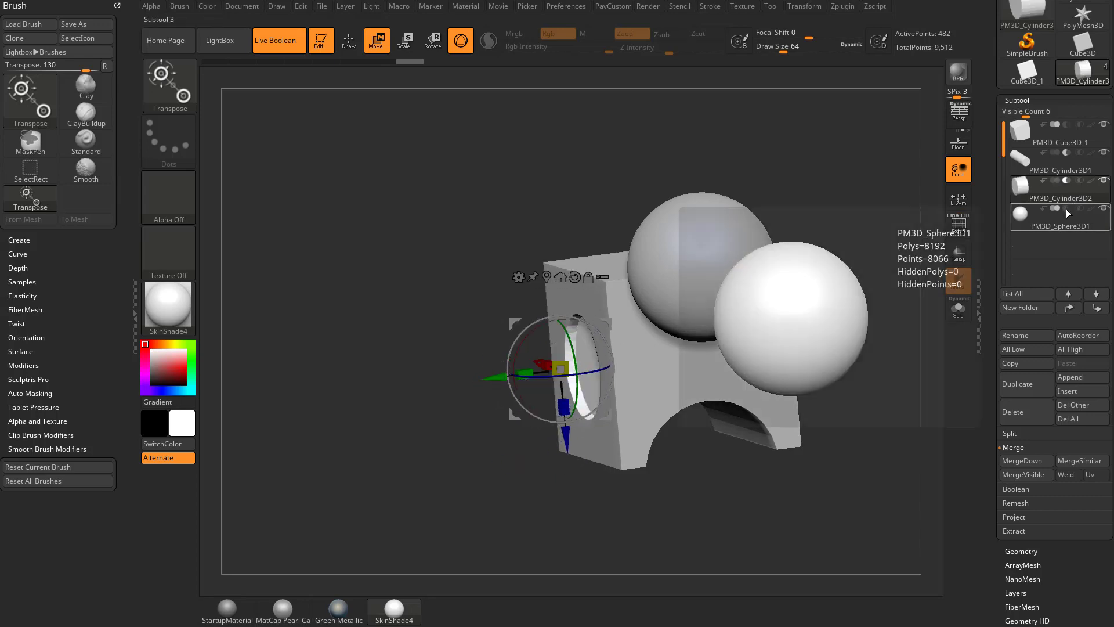
pyautogui.click(1066, 209)
pyautogui.press('q')
pyautogui.moveTo(843, 258)
pyautogui.mouseDown()
pyautogui.moveTo(884, 272)
pyautogui.moveTo(826, 252)
pyautogui.moveTo(850, 287)
pyautogui.moveTo(795, 269)
pyautogui.moveTo(862, 309)
pyautogui.moveTo(848, 323)
pyautogui.moveTo(866, 323)
pyautogui.mouseUp()
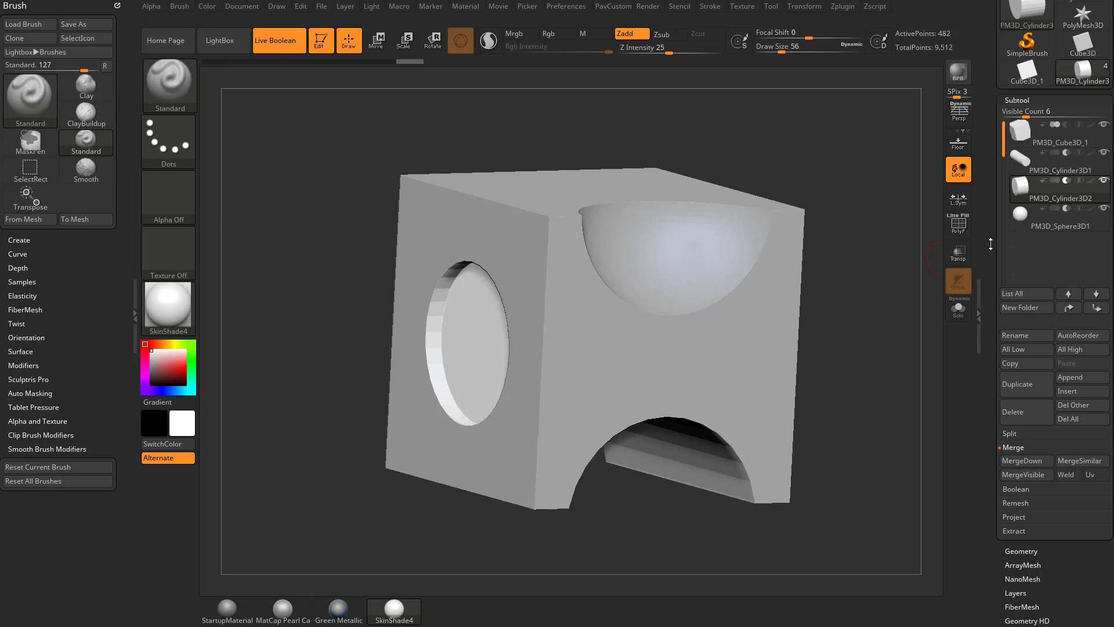
# Step: Enable Dynamic Subdiv on the side cylinder and show its polyframe
pyautogui.moveTo(991, 244); pyautogui.dragTo(991, 271)
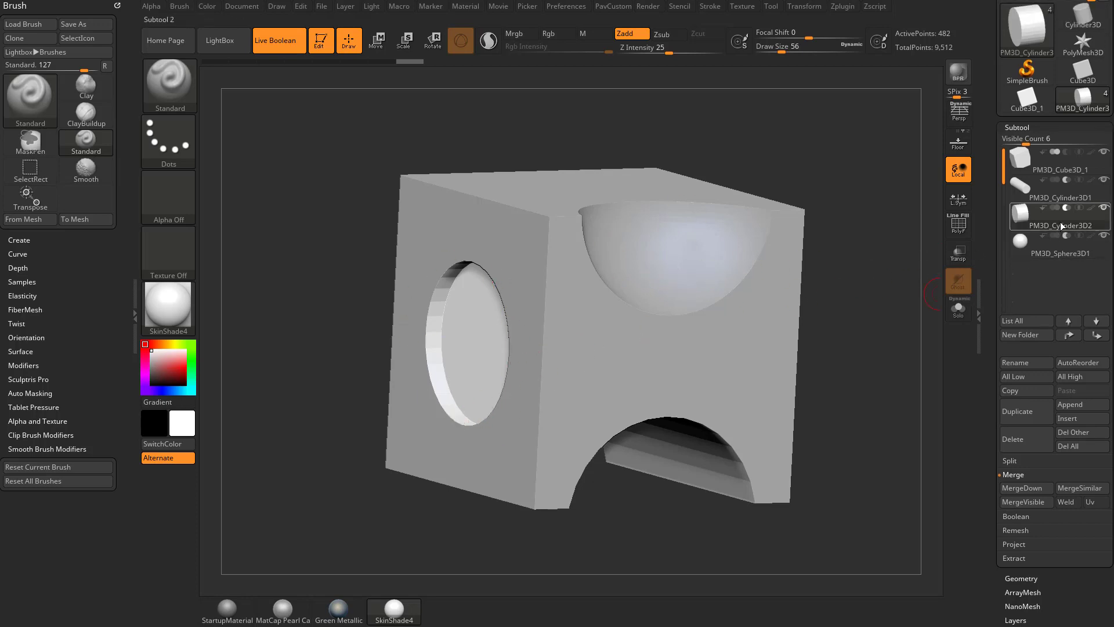
pyautogui.scroll(-4, 998, 319)
pyautogui.press('shift')
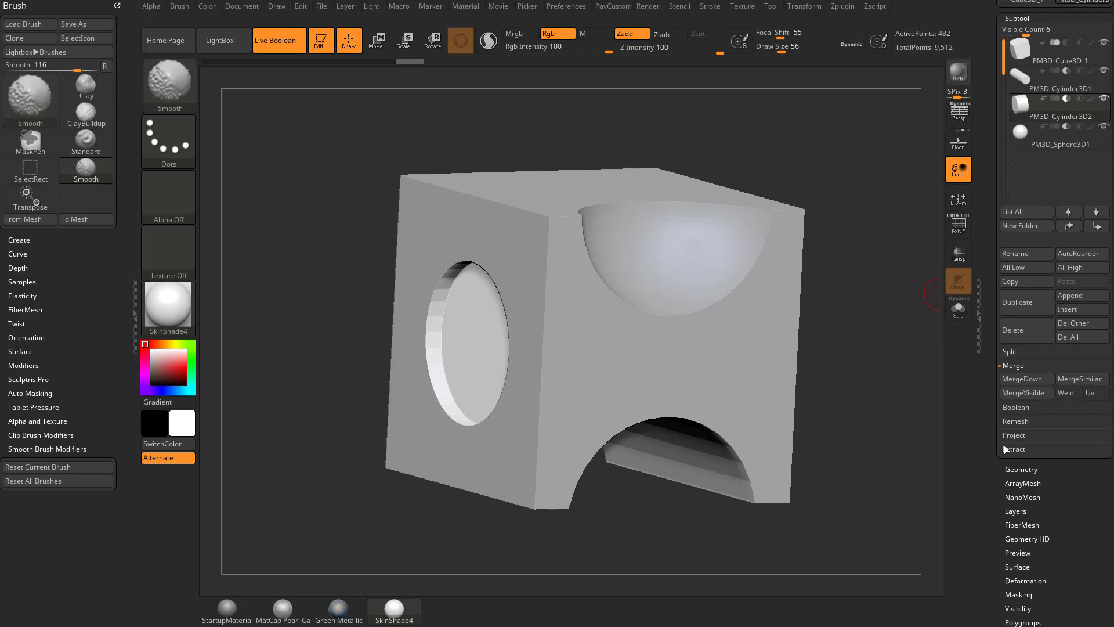
pyautogui.click(1017, 469)
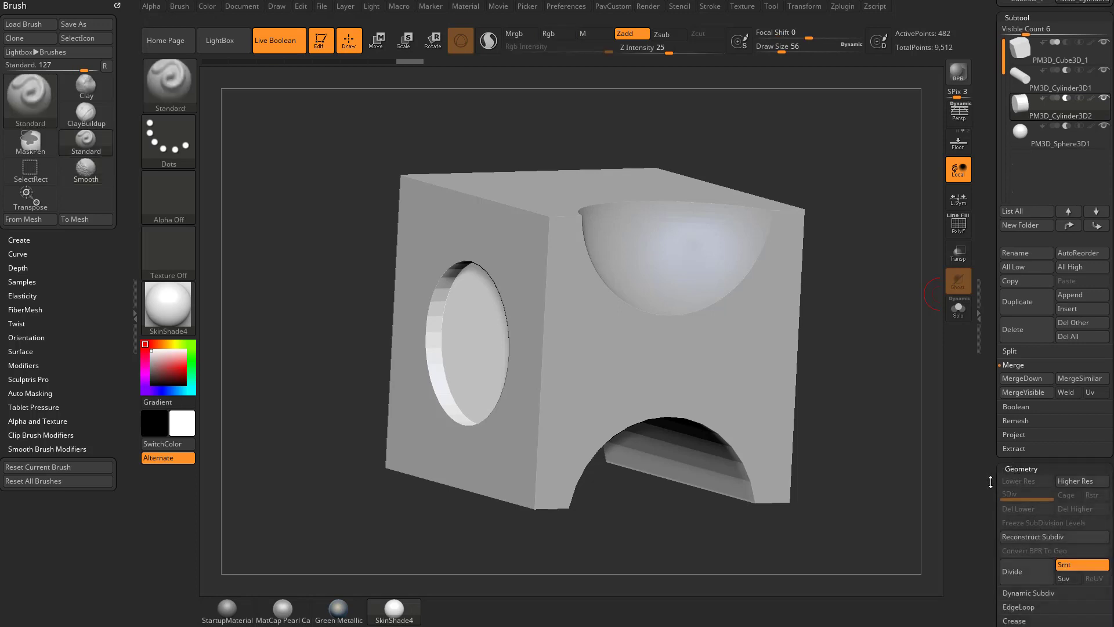
pyautogui.scroll(-10, 1021, 328)
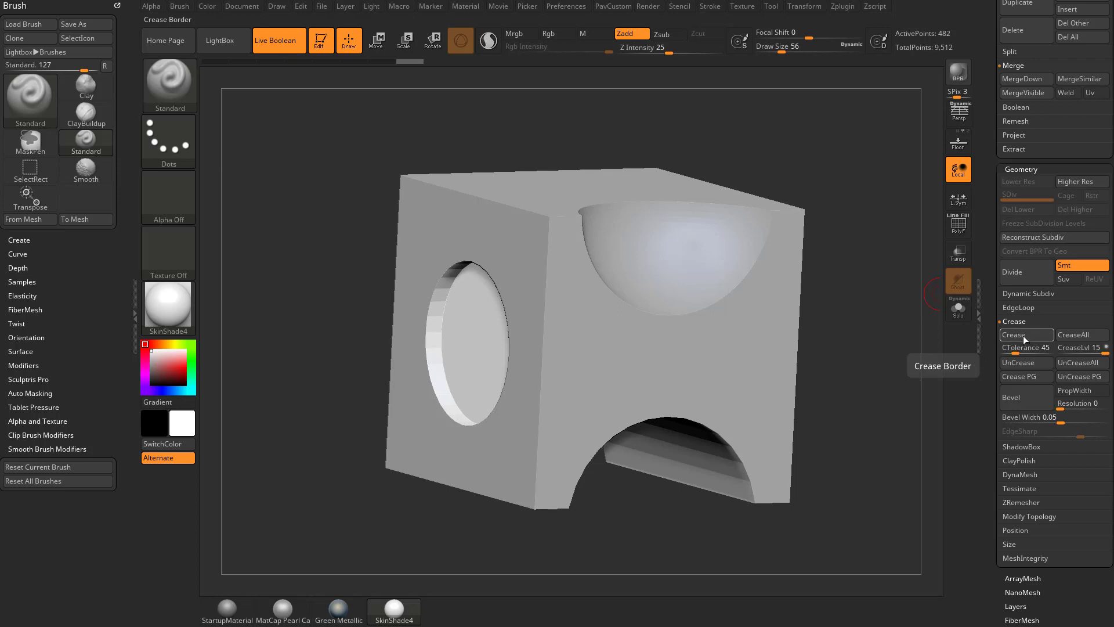
pyautogui.click(1022, 292)
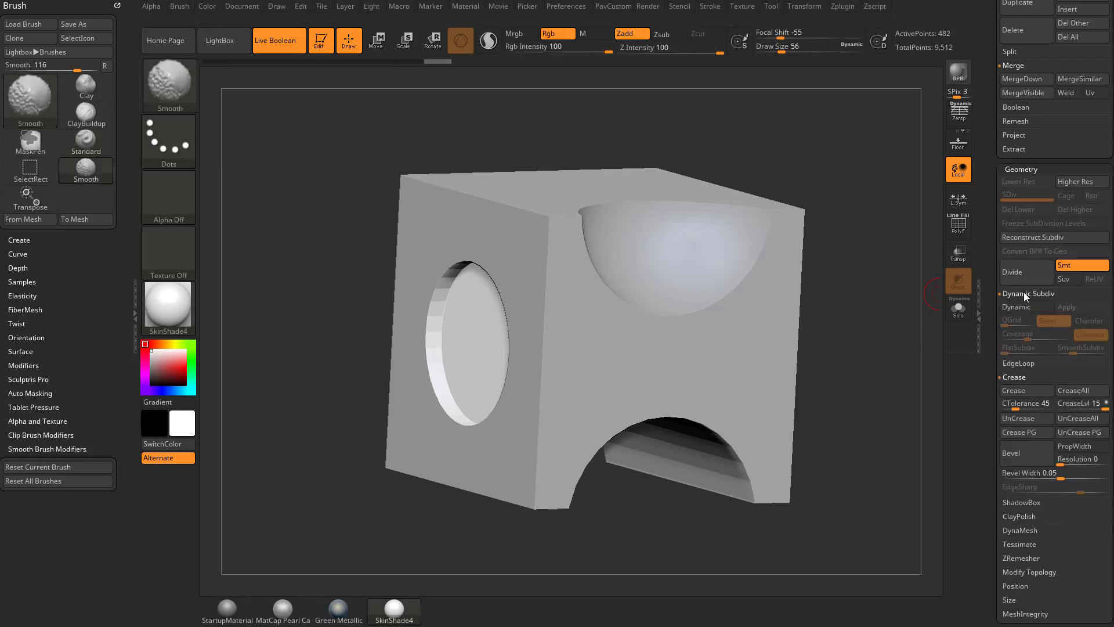
pyautogui.click(1023, 308)
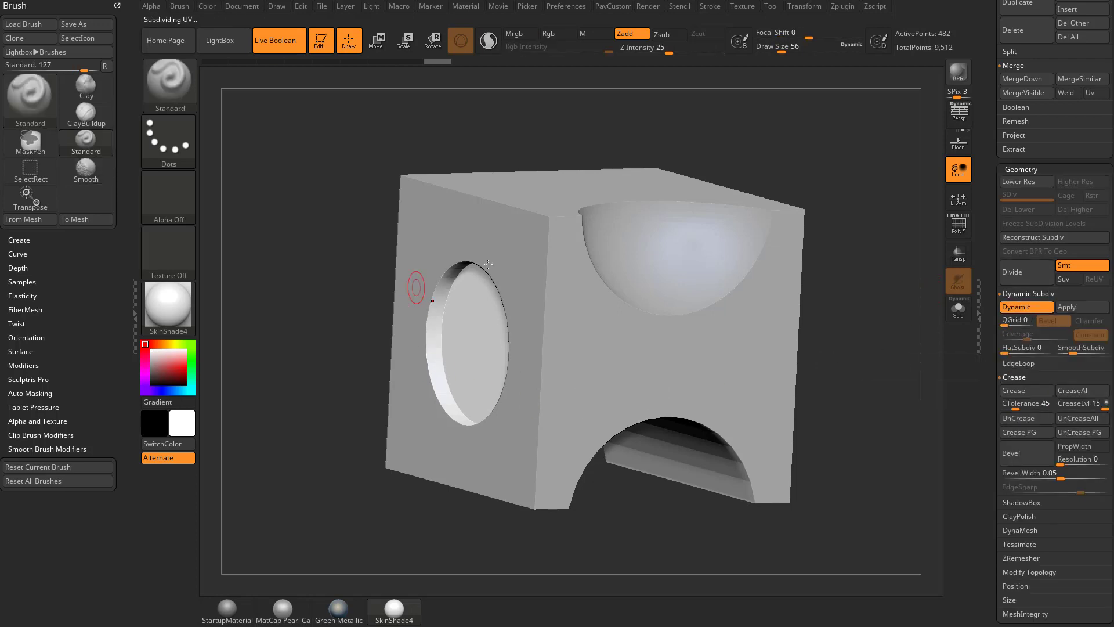
pyautogui.click(958, 224)
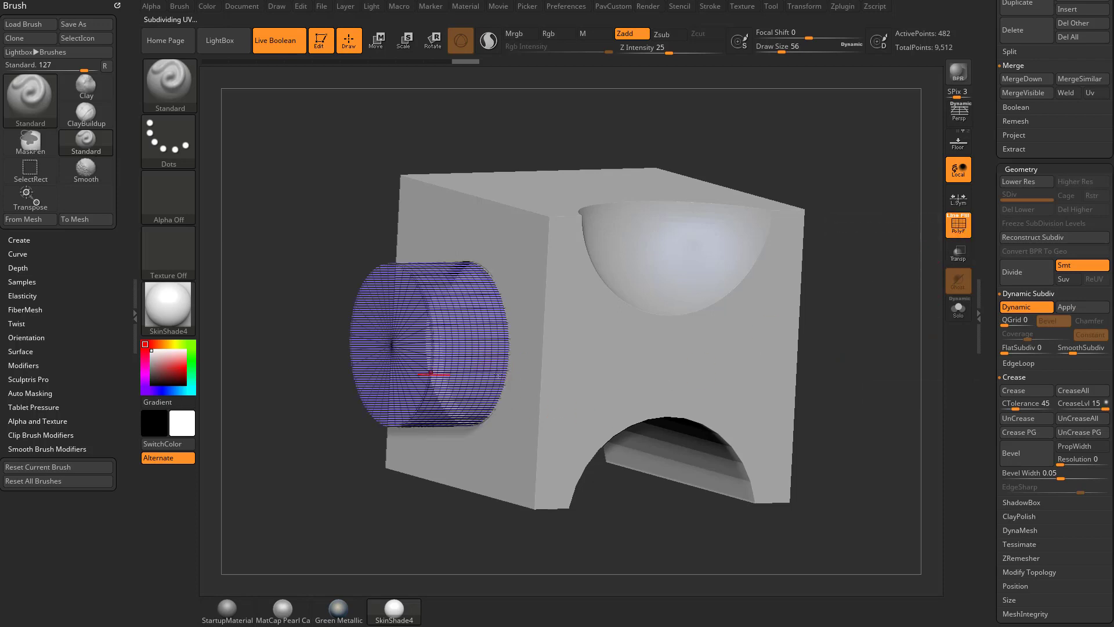
# Step: Enable Dynamic Subdiv on the cylinder cutting the cube's underside and hide the polyframe
pyautogui.moveTo(826, 390); pyautogui.dragTo(798, 308)
pyautogui.keyDown('alt'); pyautogui.click(664, 425); pyautogui.keyUp('alt')
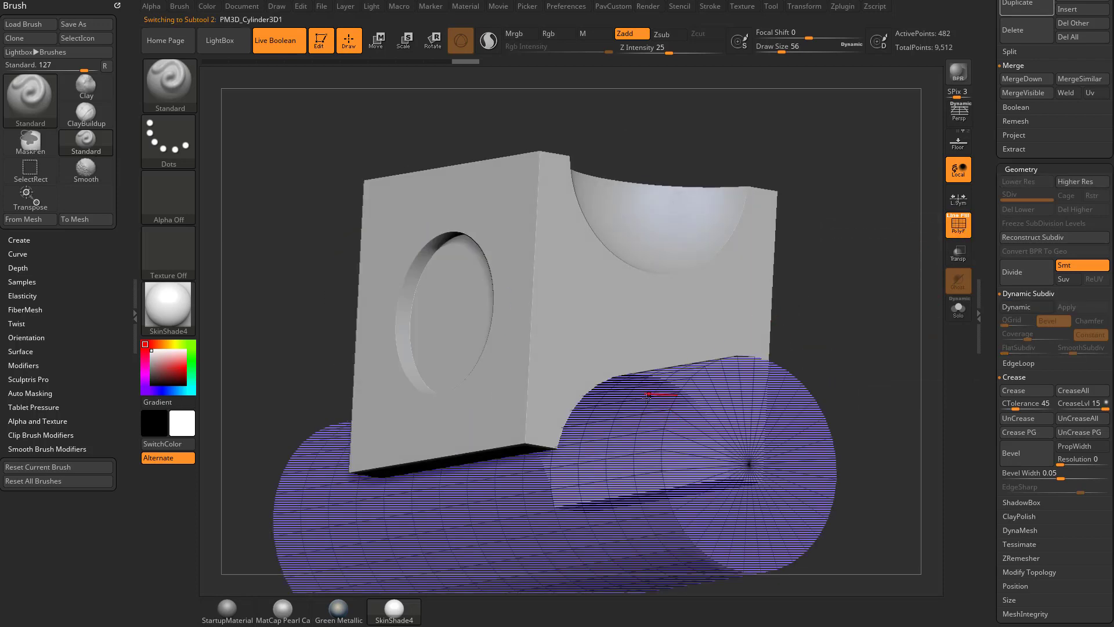
pyautogui.moveTo(648, 396); pyautogui.dragTo(832, 309)
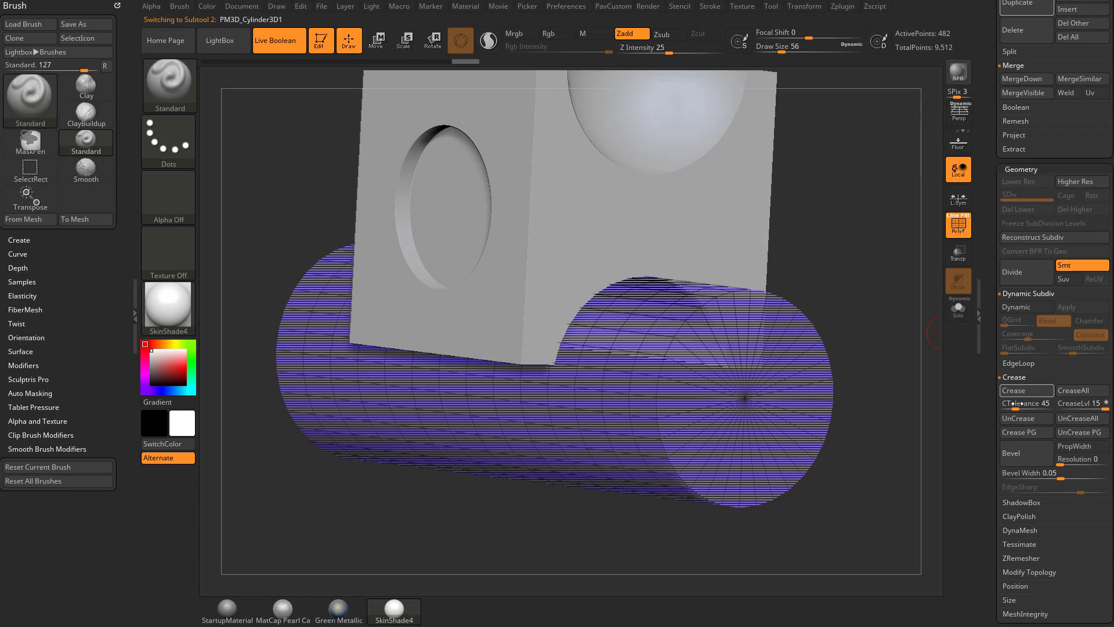
pyautogui.press('d')
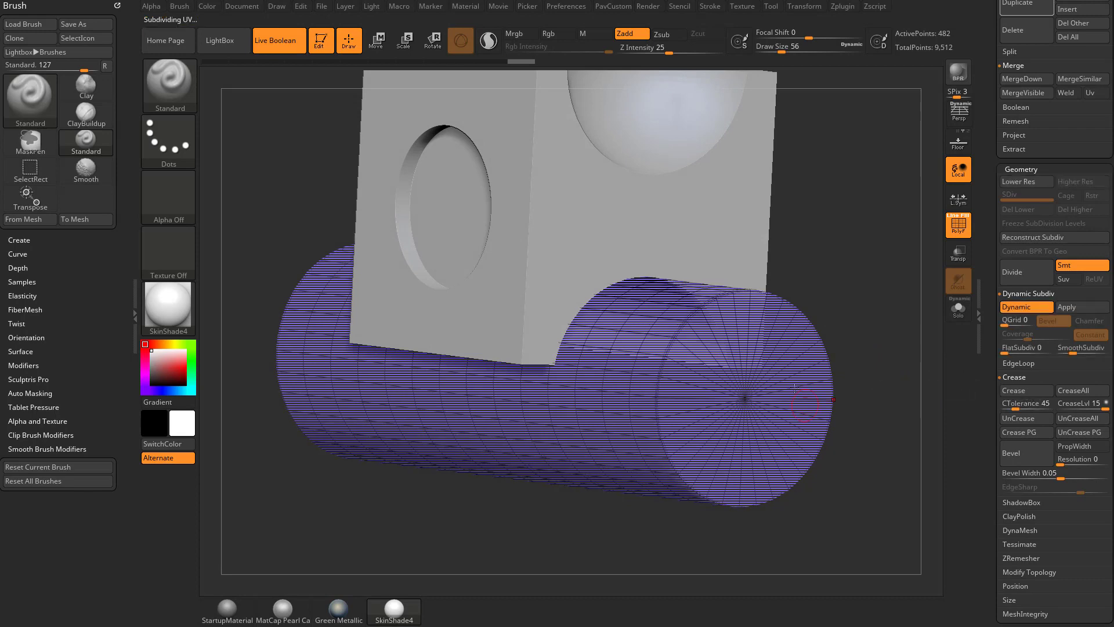
pyautogui.click(965, 233)
pyautogui.moveTo(994, 268); pyautogui.dragTo(960, 369)
pyautogui.moveTo(843, 268); pyautogui.dragTo(934, 334)
# Step: Try moving the underside cylinder with the transform gizmo to check the live cut
pyautogui.scroll(5, 980, 399)
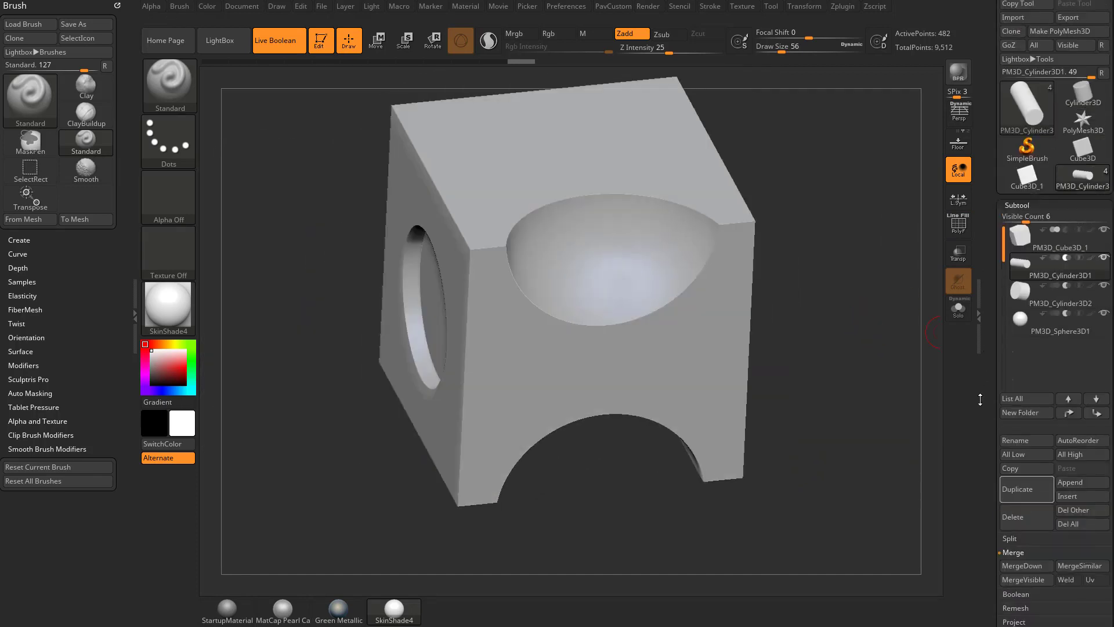
pyautogui.scroll(1, 980, 400)
pyautogui.moveTo(831, 362); pyautogui.dragTo(868, 340)
pyautogui.press('w')
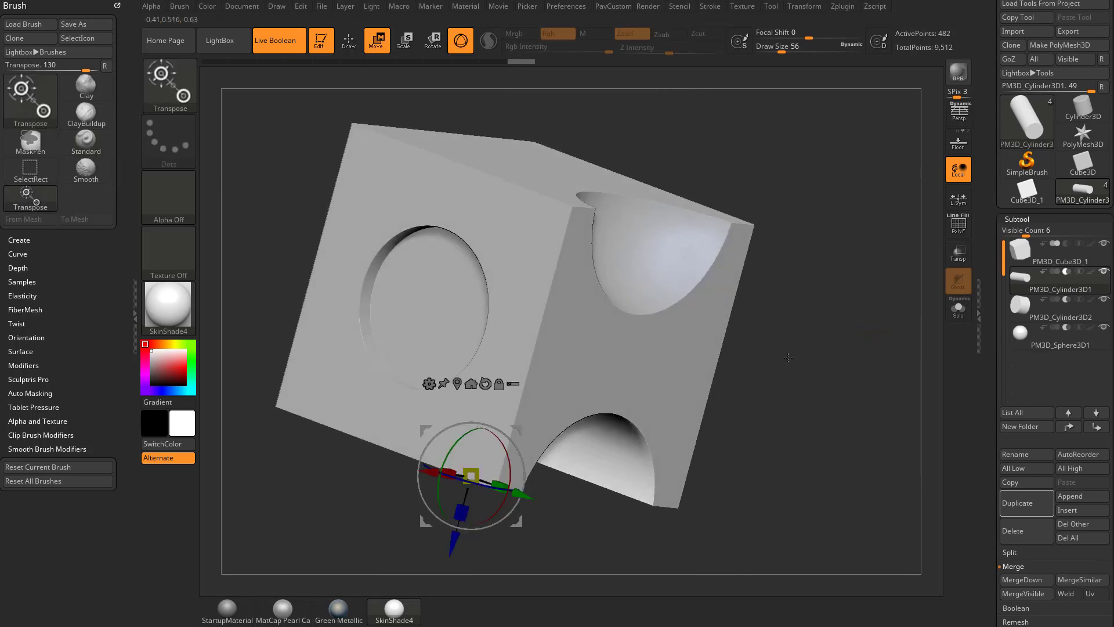
pyautogui.moveTo(439, 585); pyautogui.dragTo(462, 500)
pyautogui.press('q')
pyautogui.moveTo(822, 327)
pyautogui.mouseDown()
pyautogui.moveTo(830, 359)
pyautogui.moveTo(851, 340)
pyautogui.mouseUp()
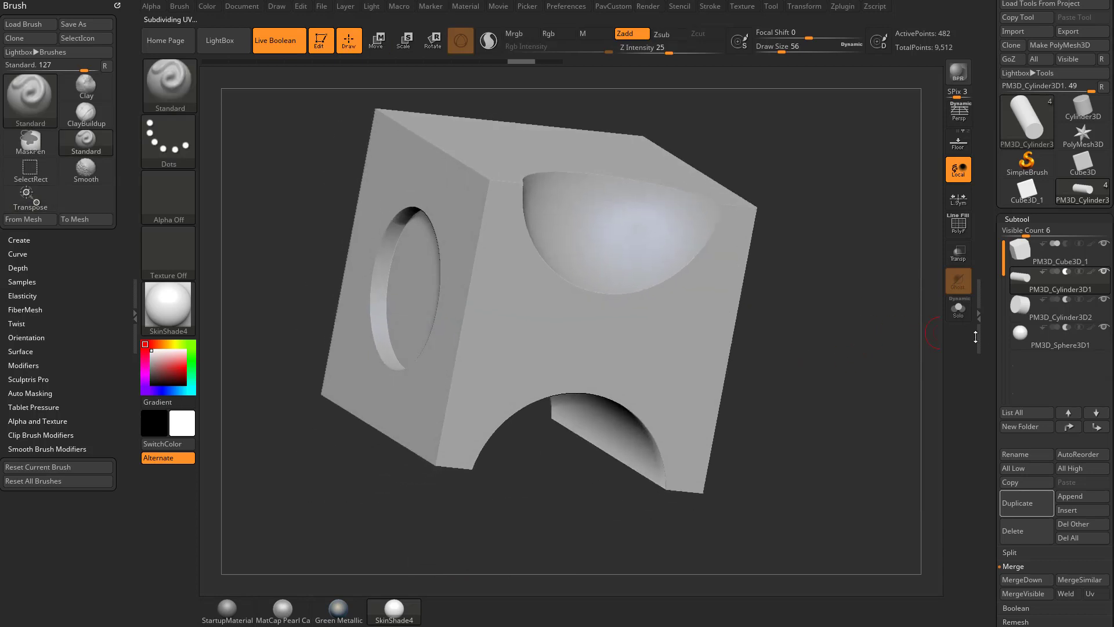
# Step: Generate a boolean mesh from the subtools with the DSDiv option enabled
pyautogui.scroll(-3, 986, 348)
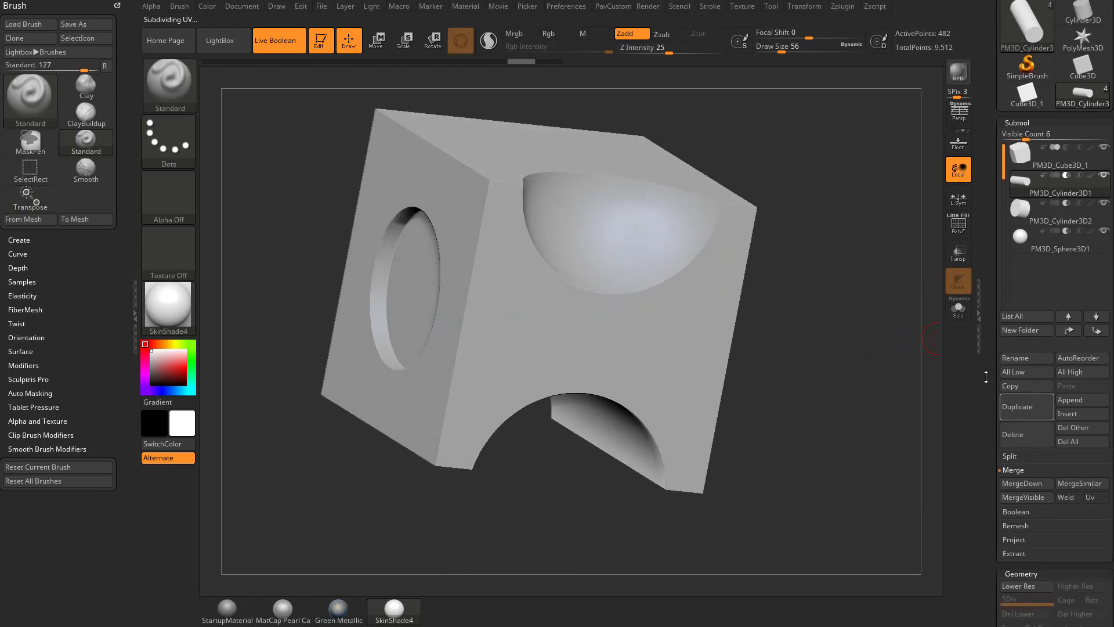
pyautogui.scroll(-1, 986, 377)
pyautogui.moveTo(835, 371)
pyautogui.mouseDown()
pyautogui.moveTo(824, 407)
pyautogui.moveTo(813, 400)
pyautogui.moveTo(807, 382)
pyautogui.moveTo(839, 378)
pyautogui.mouseUp()
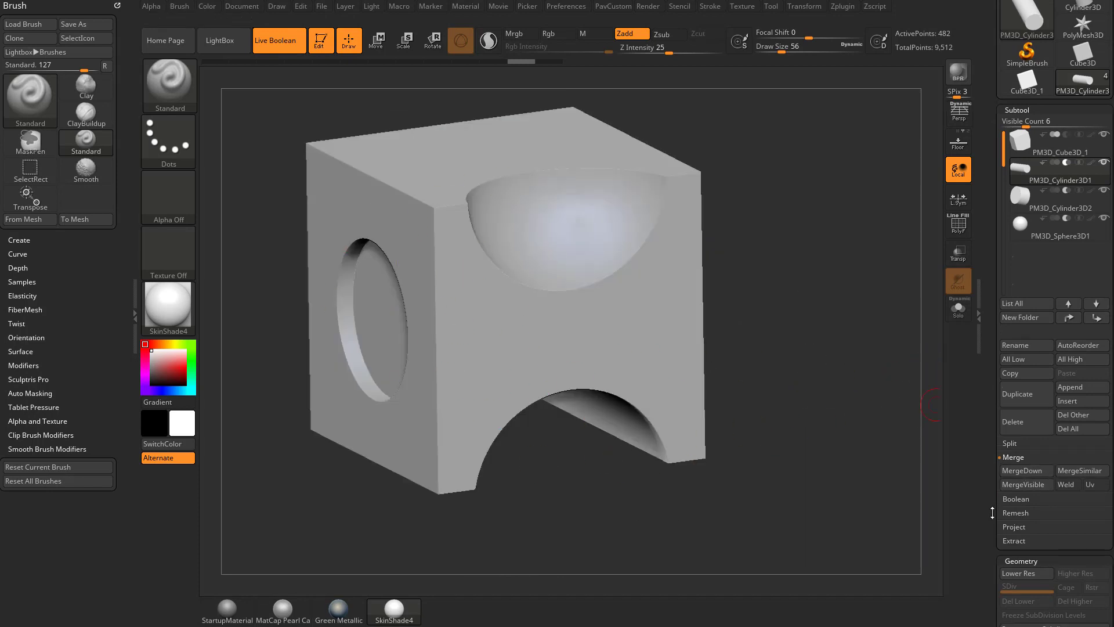
pyautogui.click(1015, 500)
pyautogui.scroll(-1, 1038, 406)
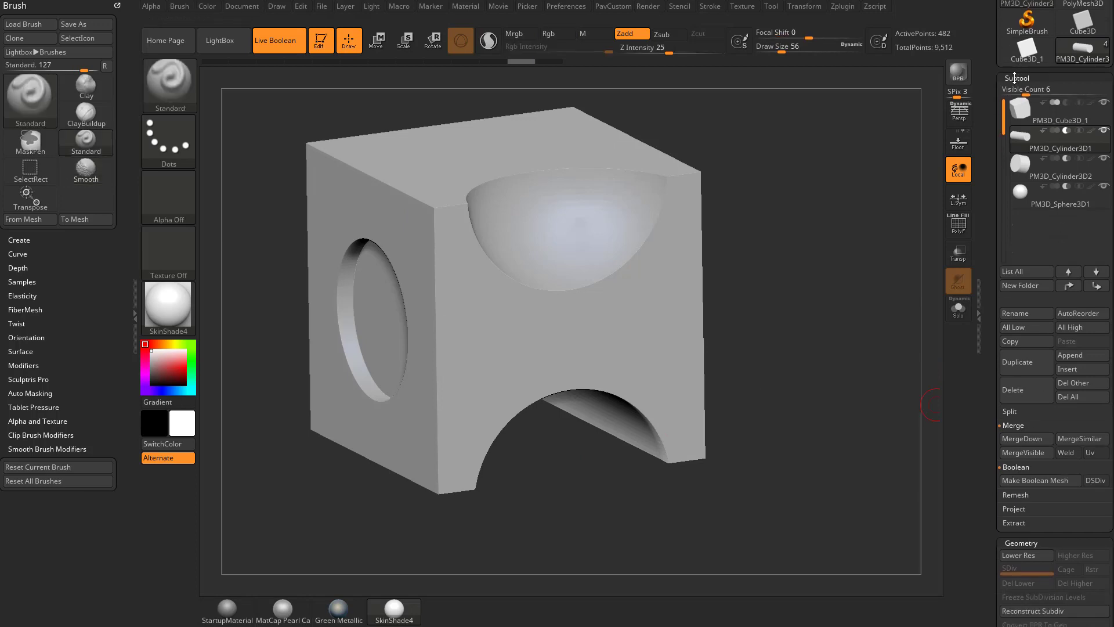
pyautogui.click(1096, 480)
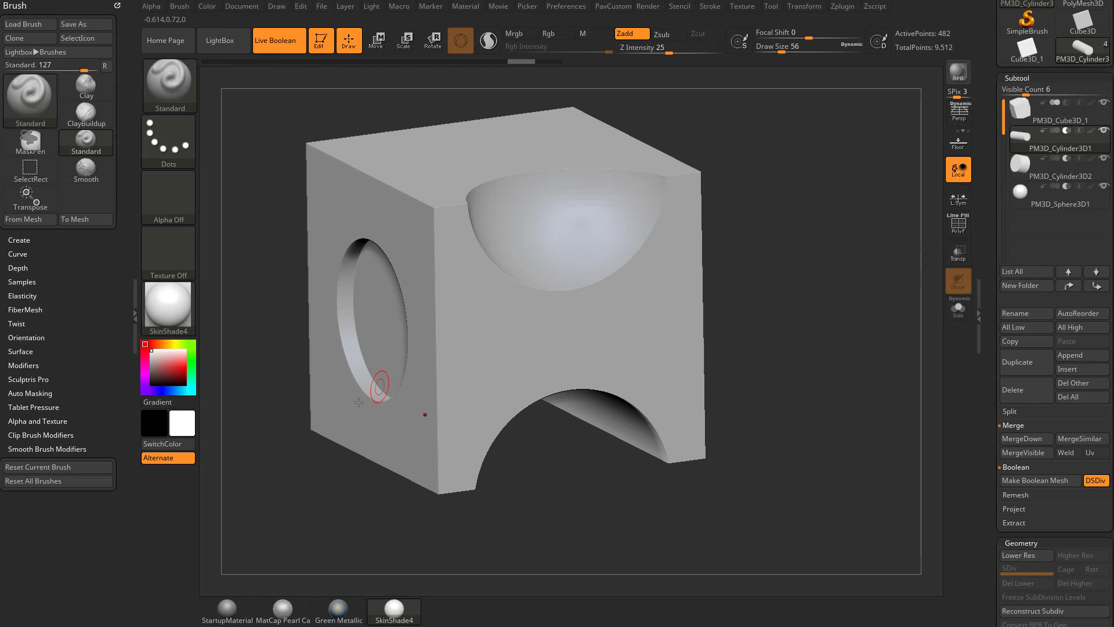
pyautogui.click(1033, 481)
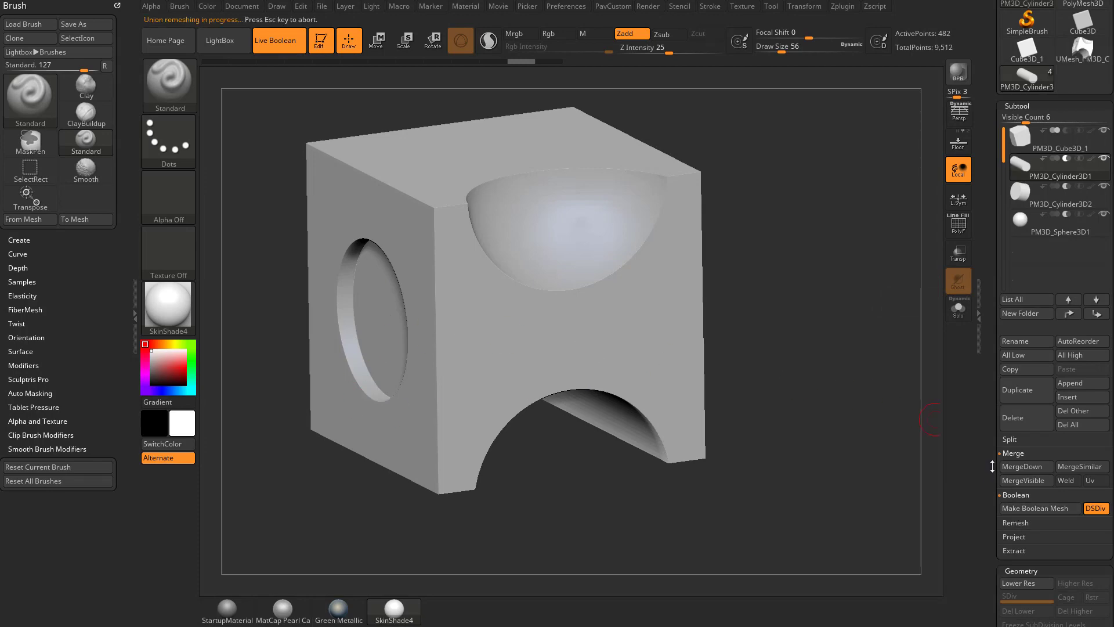
# Step: Switch to the generated boolean mesh tool and show its polyframe
pyautogui.moveTo(992, 466); pyautogui.dragTo(976, 533)
pyautogui.click(1072, 219)
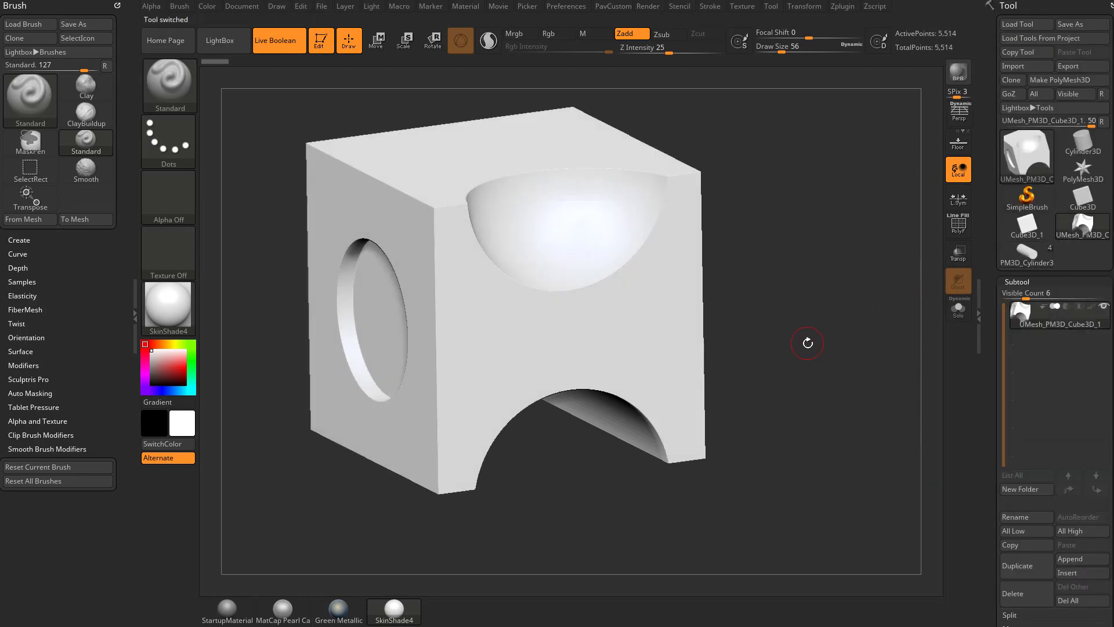
pyautogui.click(959, 224)
pyautogui.moveTo(850, 241); pyautogui.dragTo(843, 328)
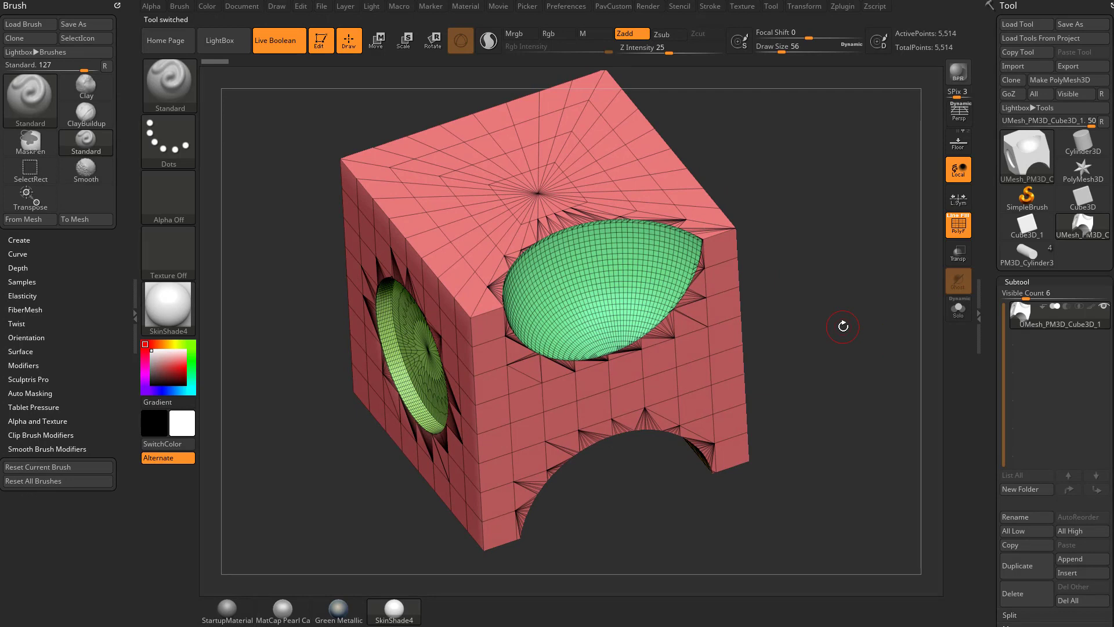
# Step: Look over the mesh exchange options in 3D Print Hub, the 3D mesh import dialog and FBX ExportImport
pyautogui.click(847, 8)
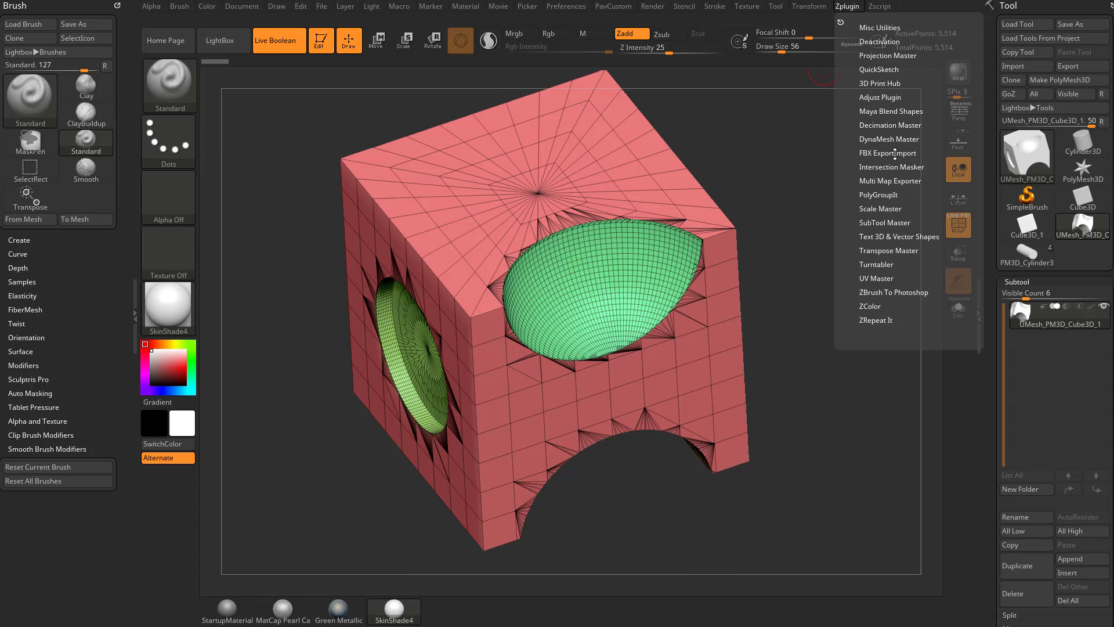
pyautogui.press('shift')
pyautogui.click(881, 85)
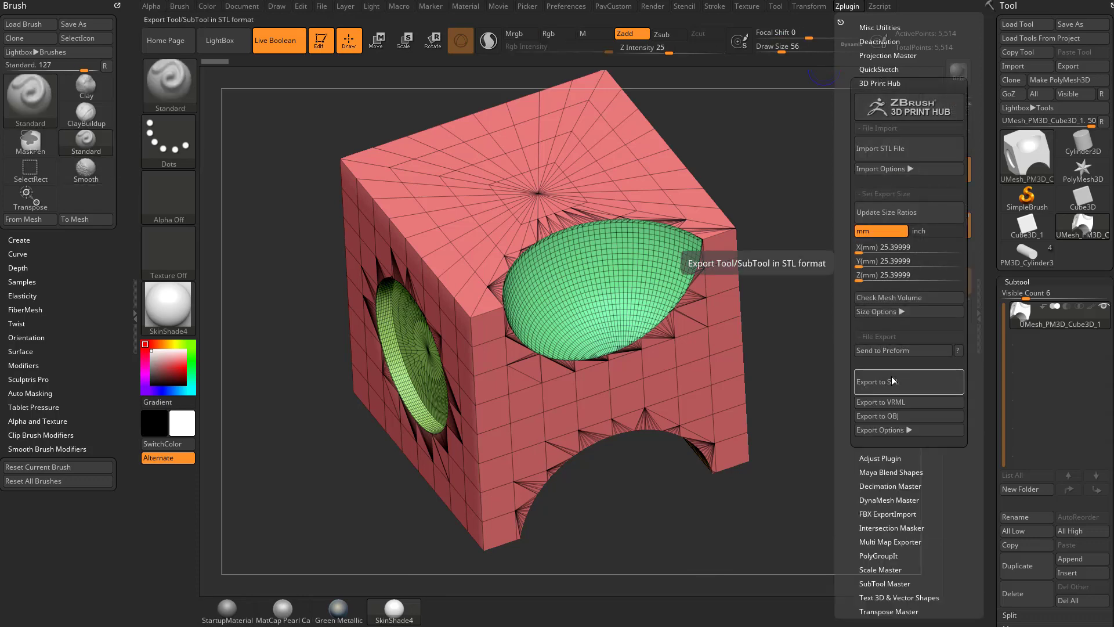
pyautogui.keyDown('shift'); pyautogui.click(881, 84); pyautogui.keyUp('shift')
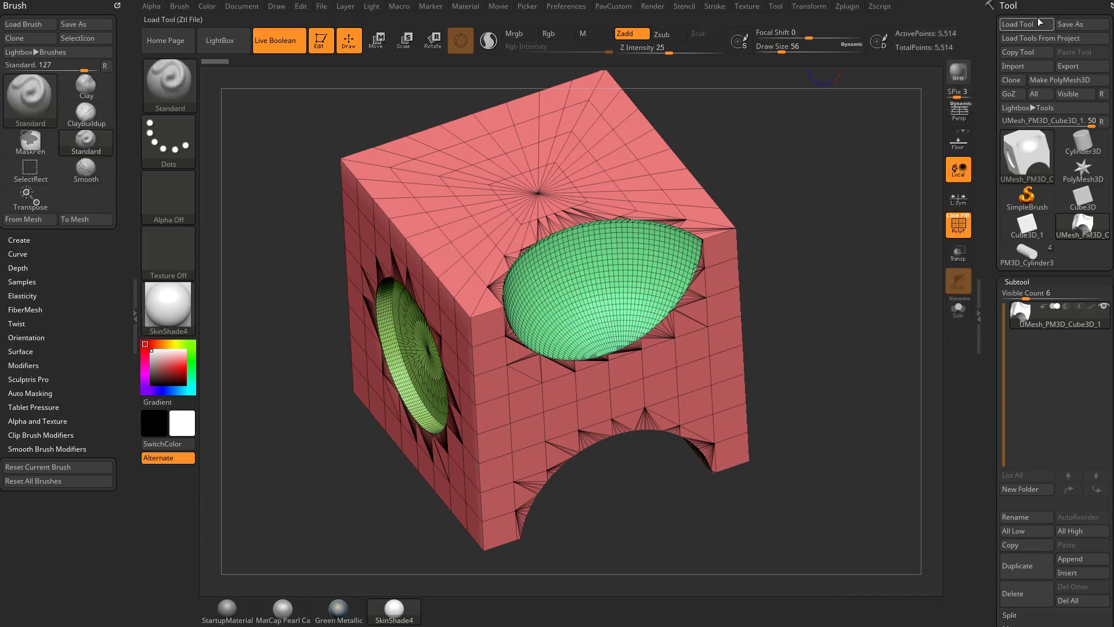
pyautogui.click(1036, 67)
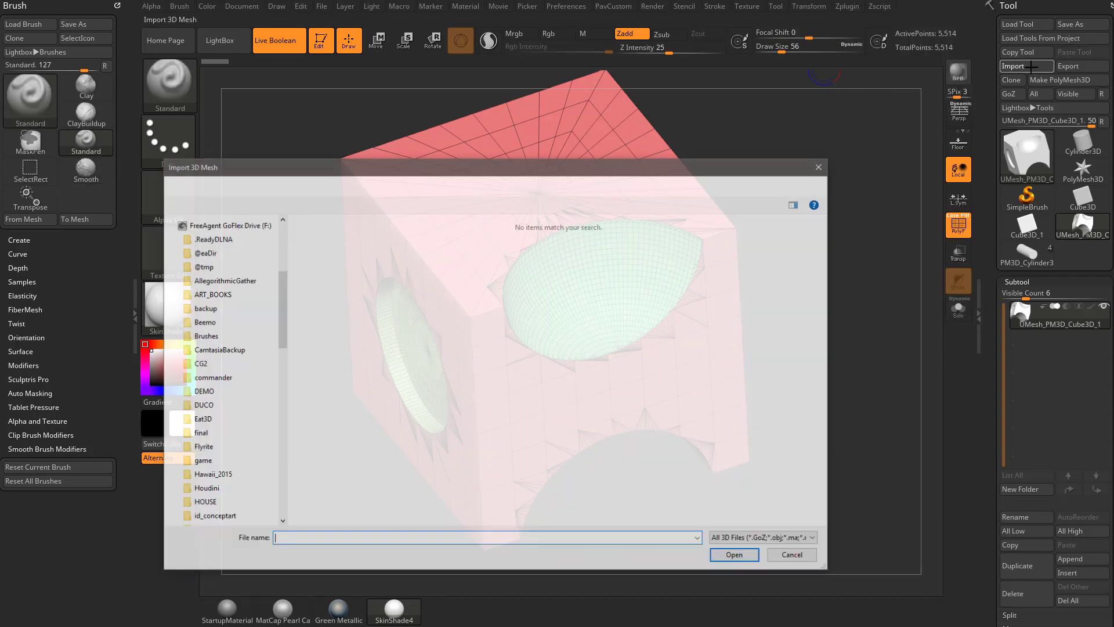
pyautogui.click(793, 557)
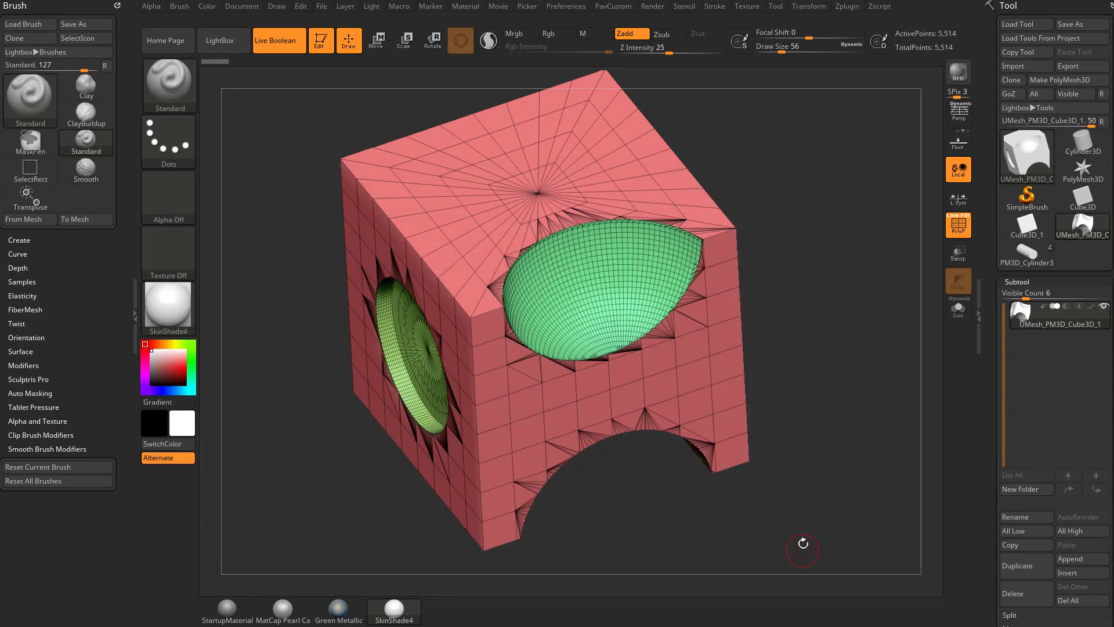
pyautogui.click(848, 7)
pyautogui.click(887, 151)
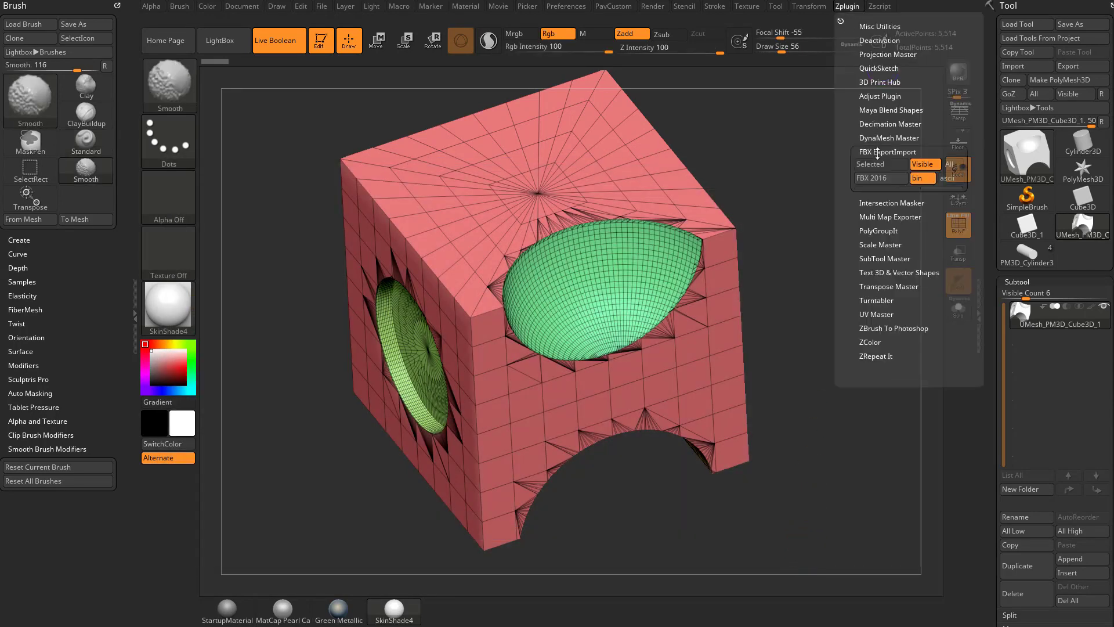
# Step: Open the ZRemesher settings for the boolean mesh
pyautogui.moveTo(809, 276); pyautogui.dragTo(764, 347)
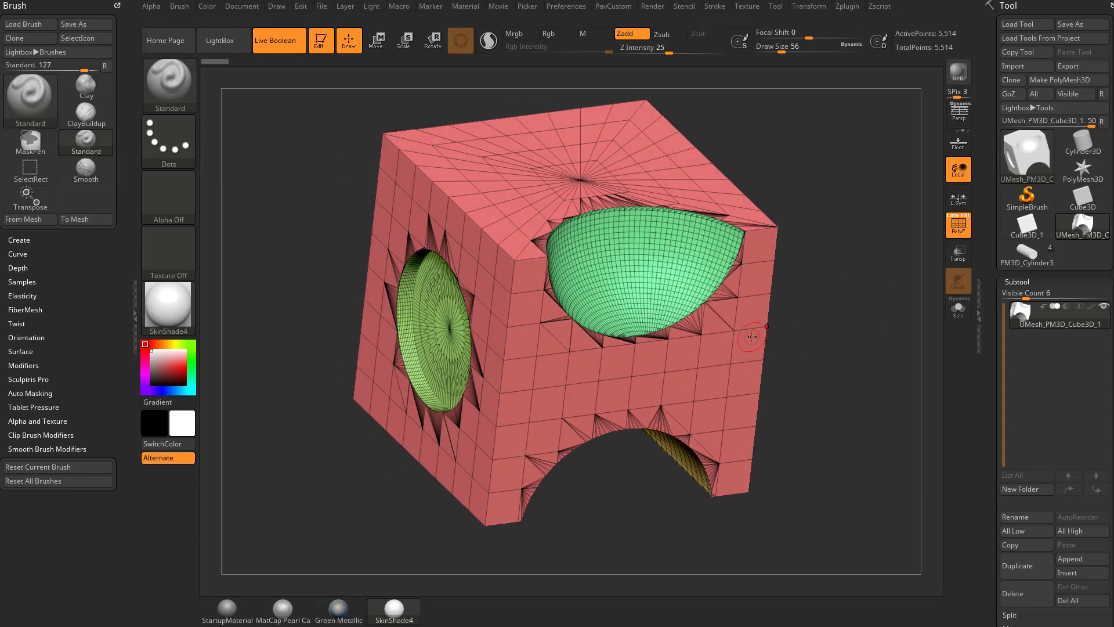
pyautogui.moveTo(765, 341); pyautogui.dragTo(734, 326)
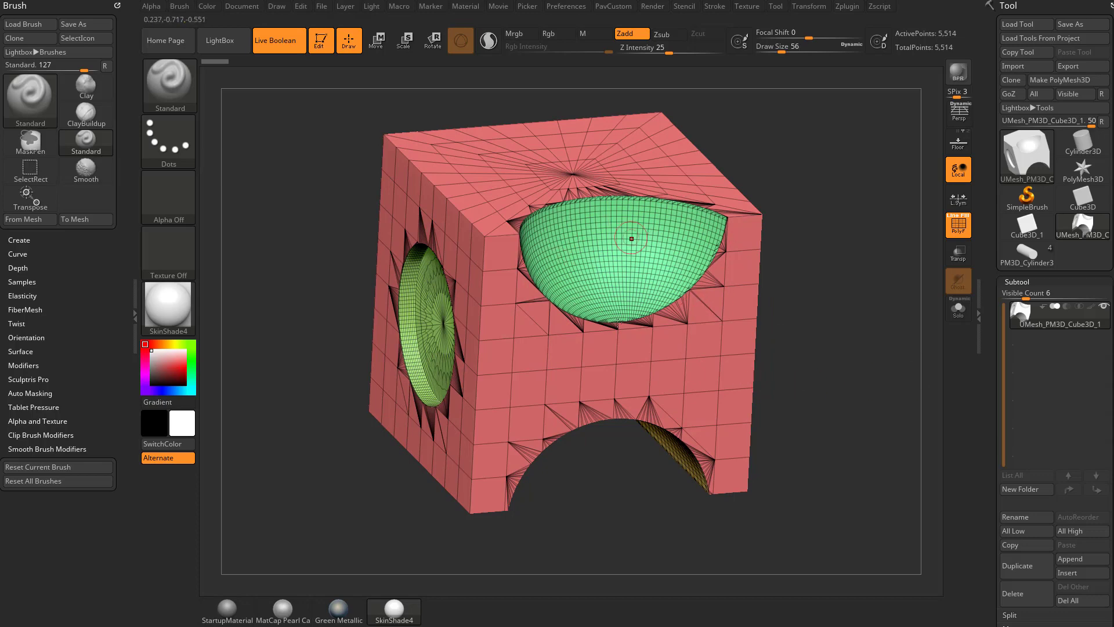
pyautogui.moveTo(987, 407); pyautogui.dragTo(997, 250)
pyautogui.press('shift')
pyautogui.click(1014, 384)
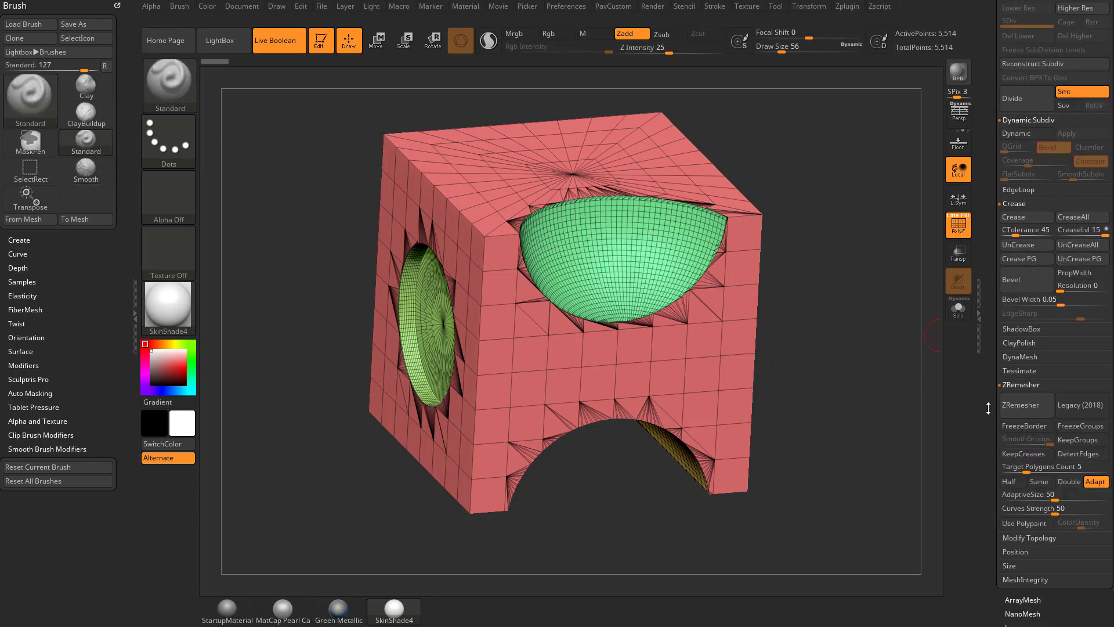